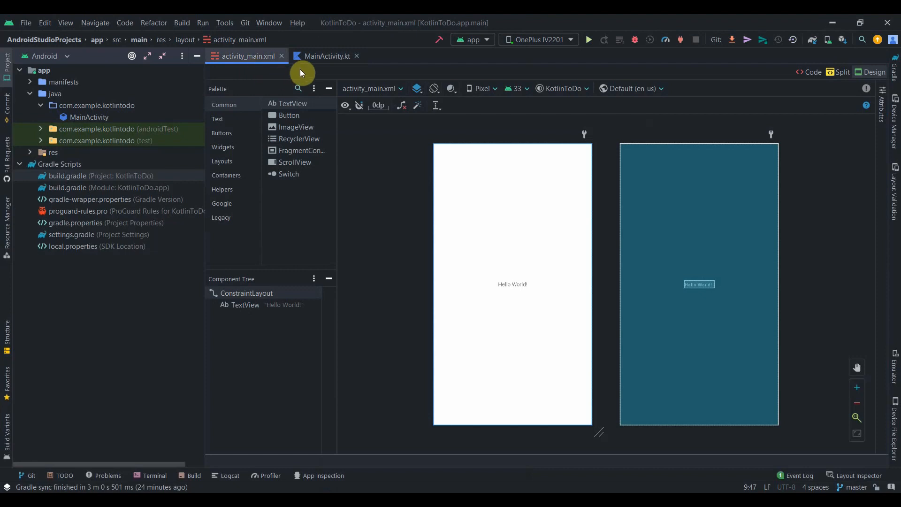
Switch the editor from the activity_main.xml design to MainActivity.kt.
{"action": "left_click", "coordinate": [319, 57]}
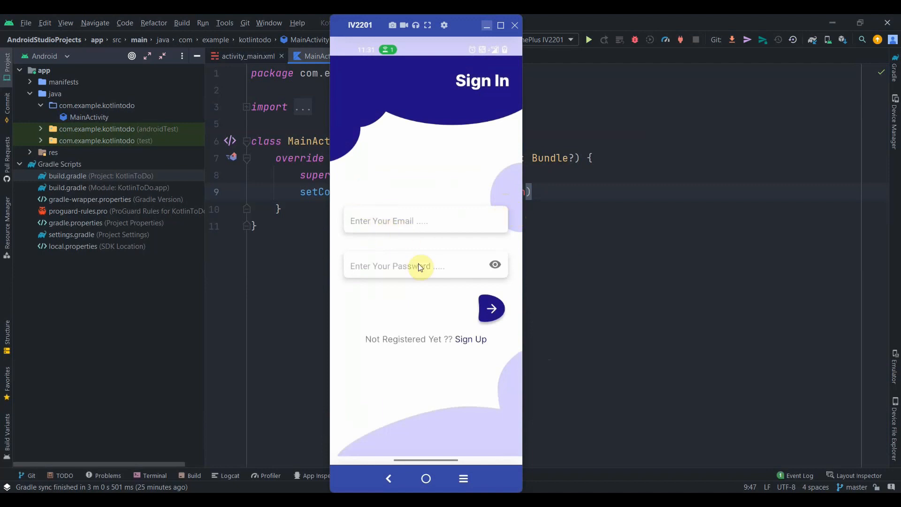
Go to Sign Up and fill in the suggested email address.
{"action": "left_click", "coordinate": [467, 339]}
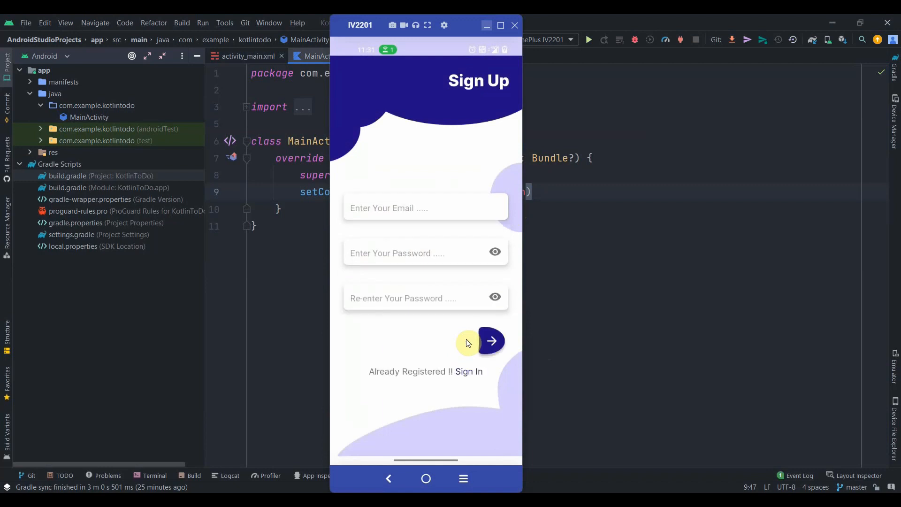
{"action": "left_click", "coordinate": [421, 220]}
{"action": "type", "text": "c"}
{"action": "left_click", "coordinate": [442, 316]}
{"action": "left_click", "coordinate": [410, 257]}
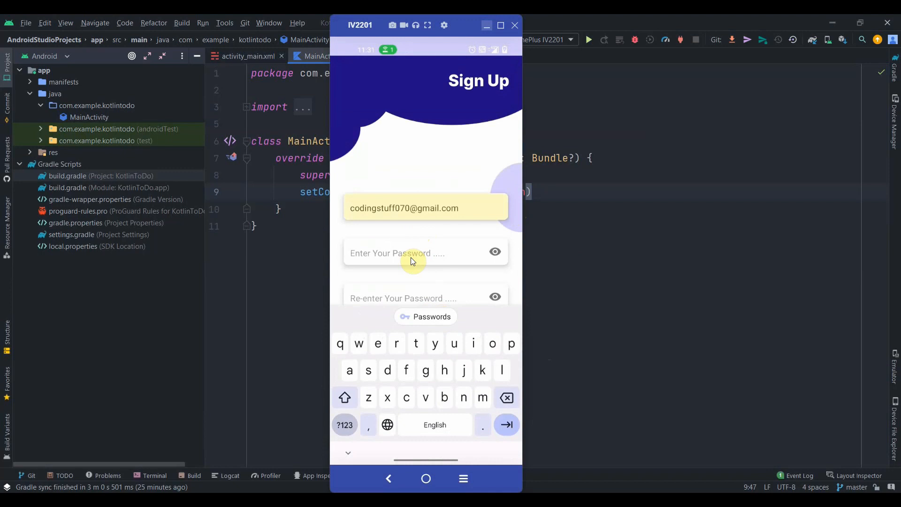
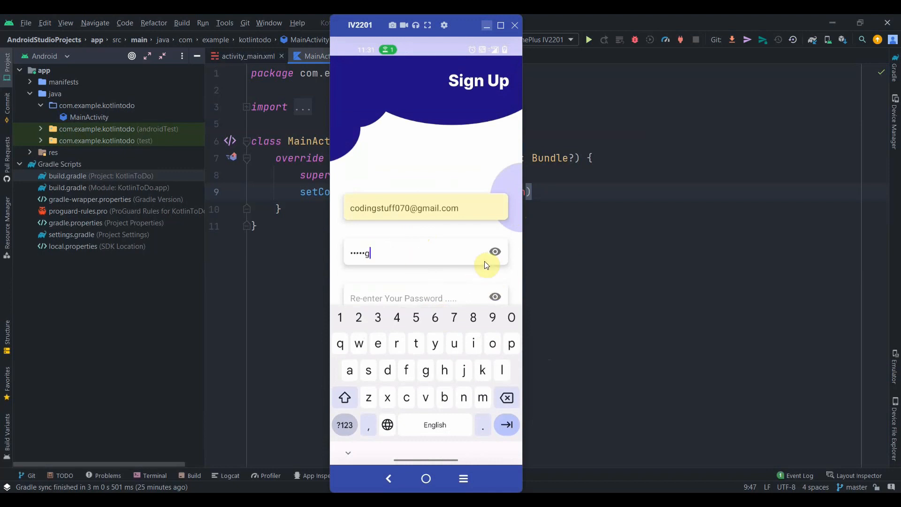
Enter matching password and re-entered password, reveal both, and submit the sign-up form.
{"action": "left_click", "coordinate": [496, 252]}
{"action": "left_click", "coordinate": [434, 295]}
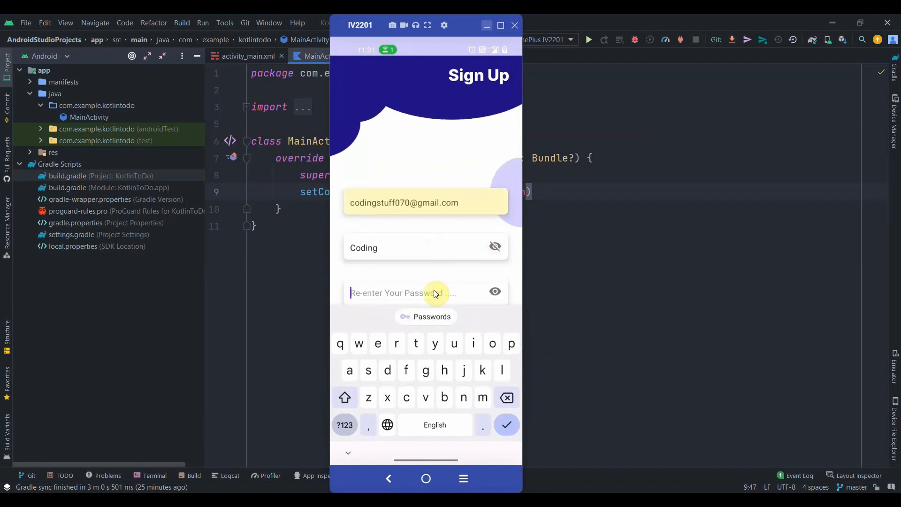
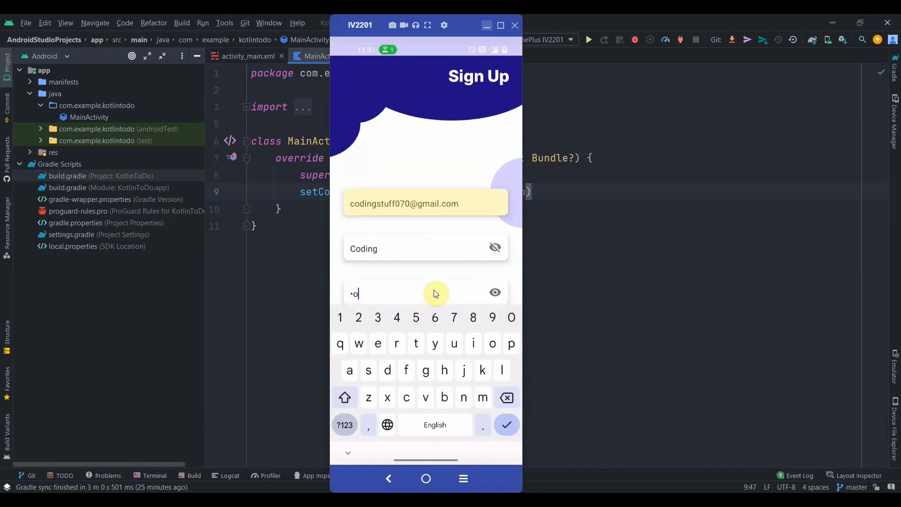
{"action": "left_click", "coordinate": [495, 292]}
{"action": "left_click", "coordinate": [507, 424]}
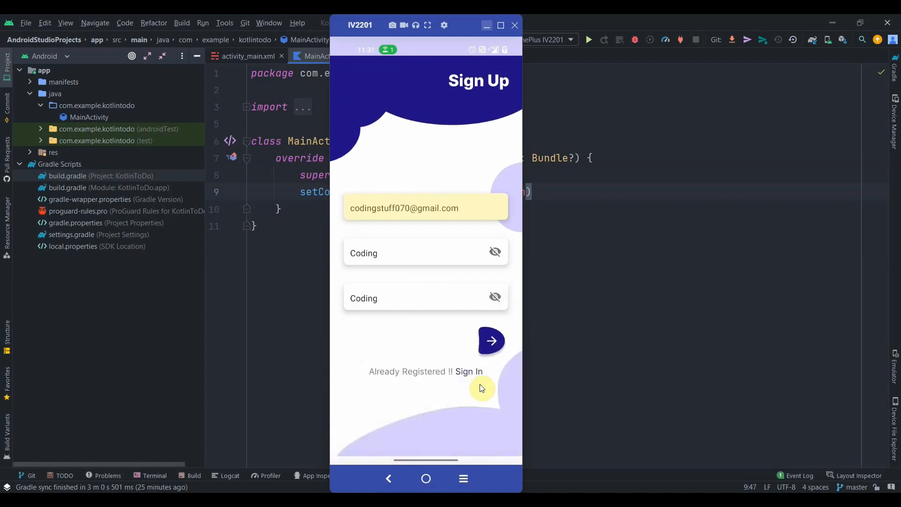
{"action": "left_click", "coordinate": [493, 343]}
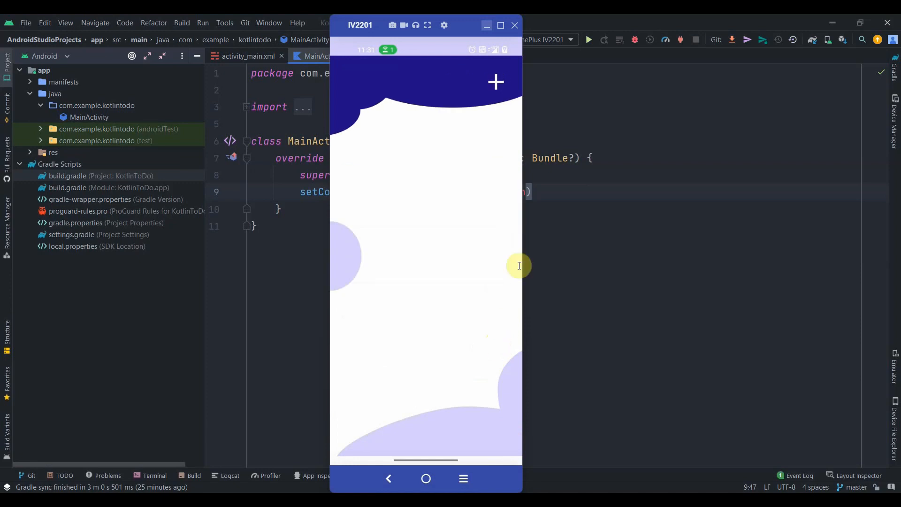
Add two tasks, 'task 1' and 'task 2', to the list.
{"action": "left_click", "coordinate": [495, 83]}
{"action": "left_click", "coordinate": [432, 253]}
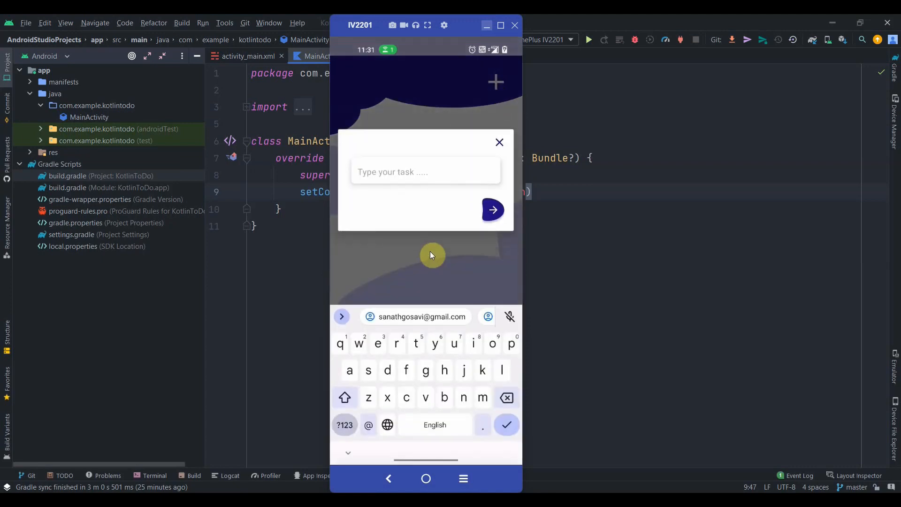
{"action": "type", "text": "task"}
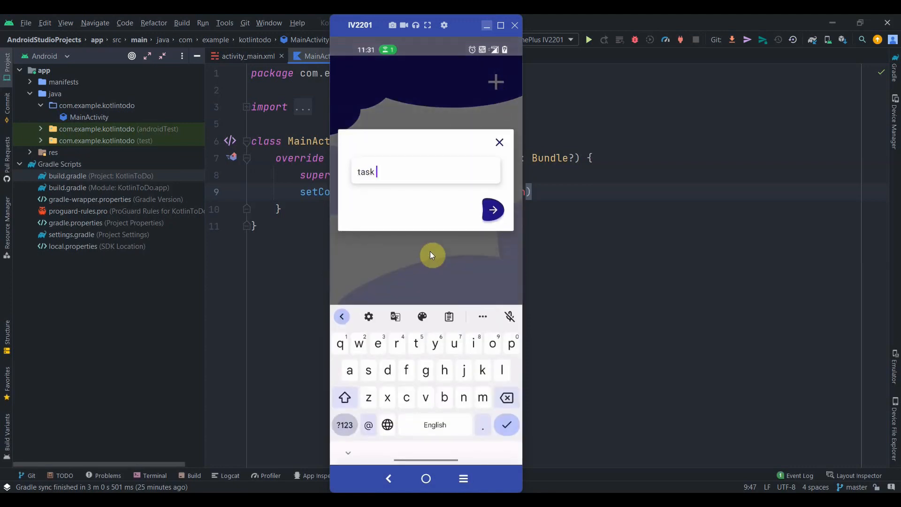
{"action": "type", "text": " 1"}
{"action": "left_click", "coordinate": [493, 210]}
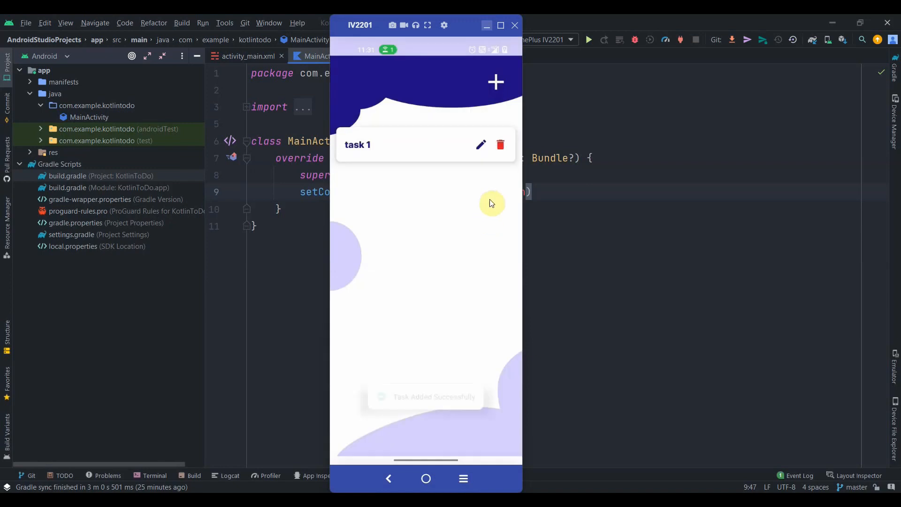
{"action": "left_click", "coordinate": [492, 84]}
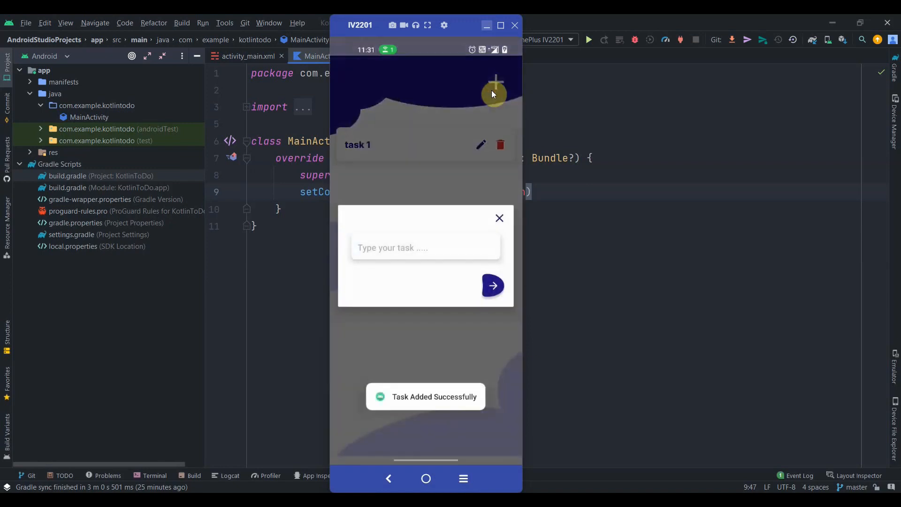
{"action": "left_click", "coordinate": [423, 247]}
{"action": "type", "text": "task 2"}
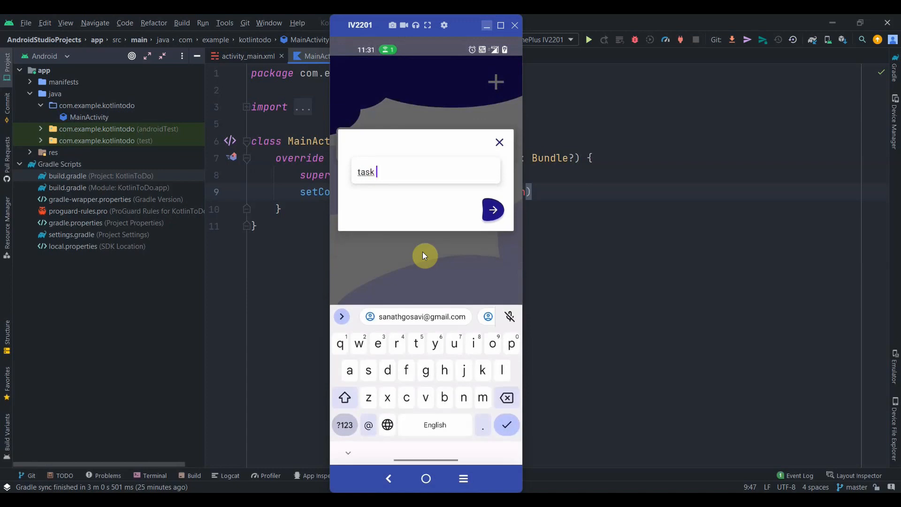
{"action": "left_click", "coordinate": [493, 208]}
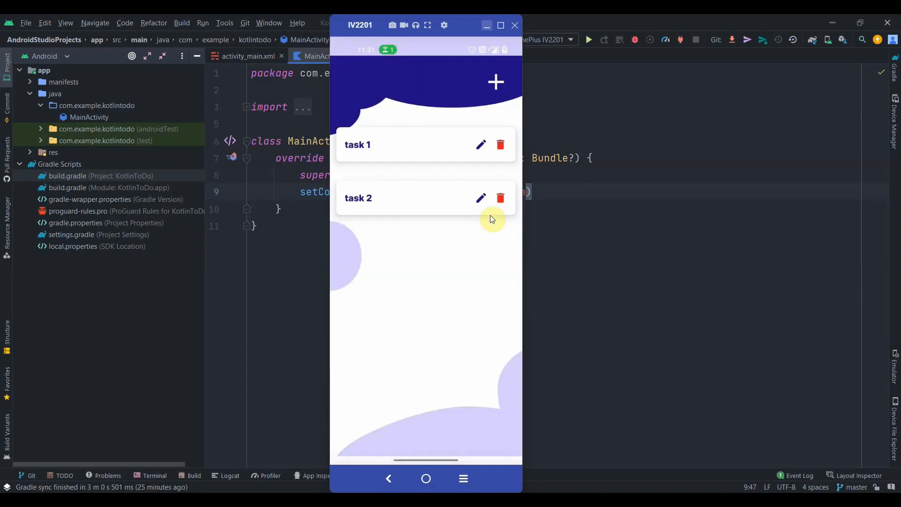
Rename task 1 to 'task 14' and delete task 2.
{"action": "left_click", "coordinate": [481, 145]}
{"action": "left_click", "coordinate": [402, 256]}
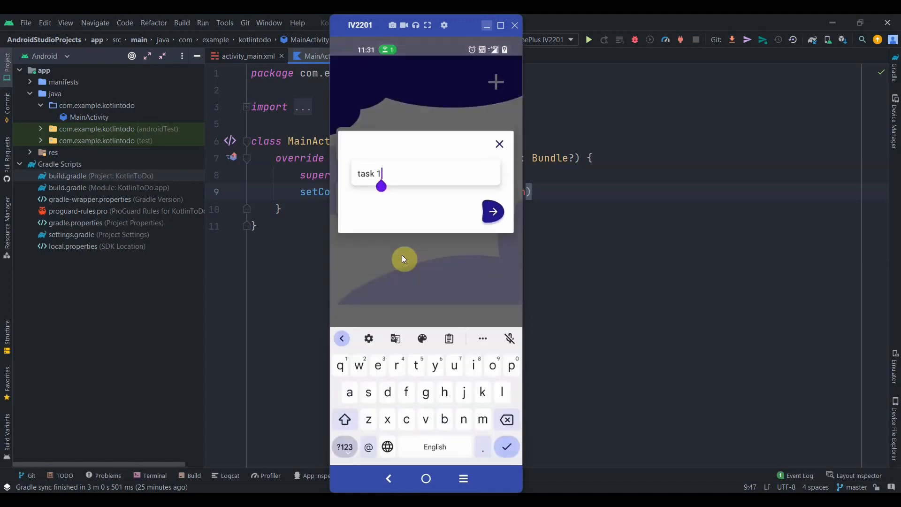
{"action": "type", "text": "4"}
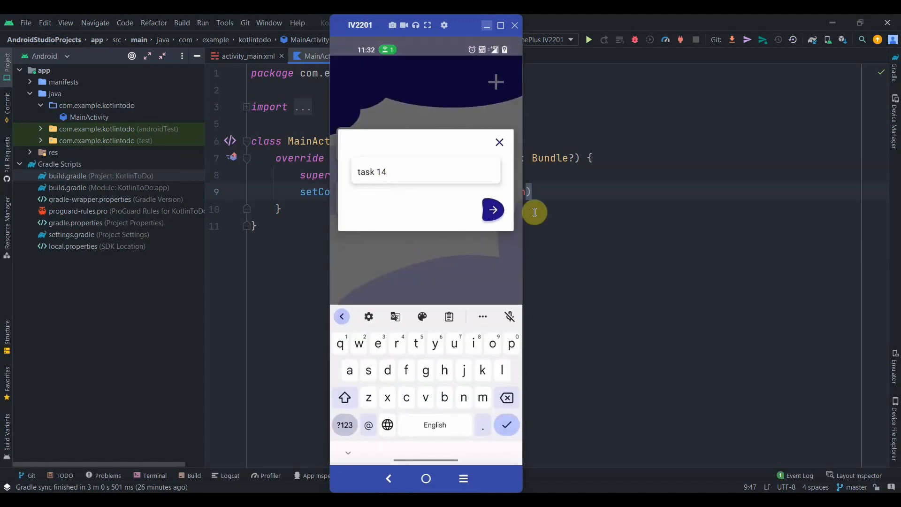
{"action": "left_click", "coordinate": [491, 215]}
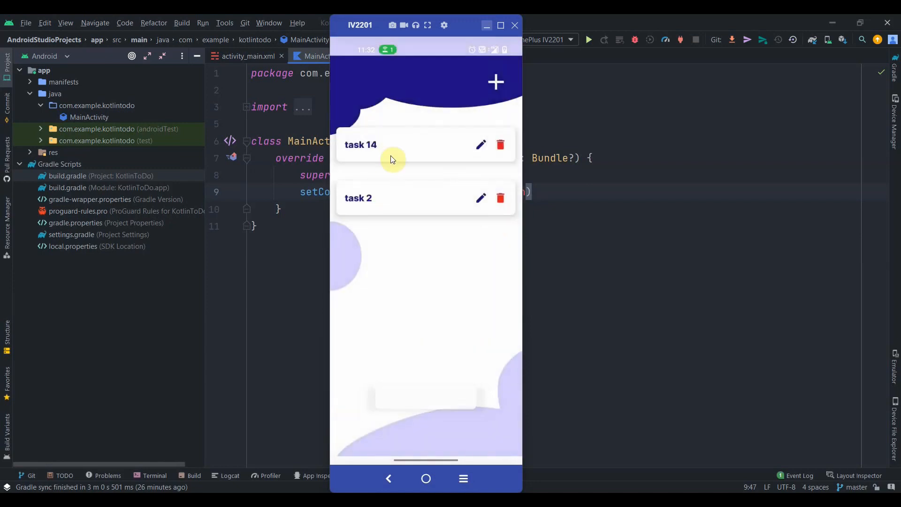
{"action": "left_click", "coordinate": [502, 200]}
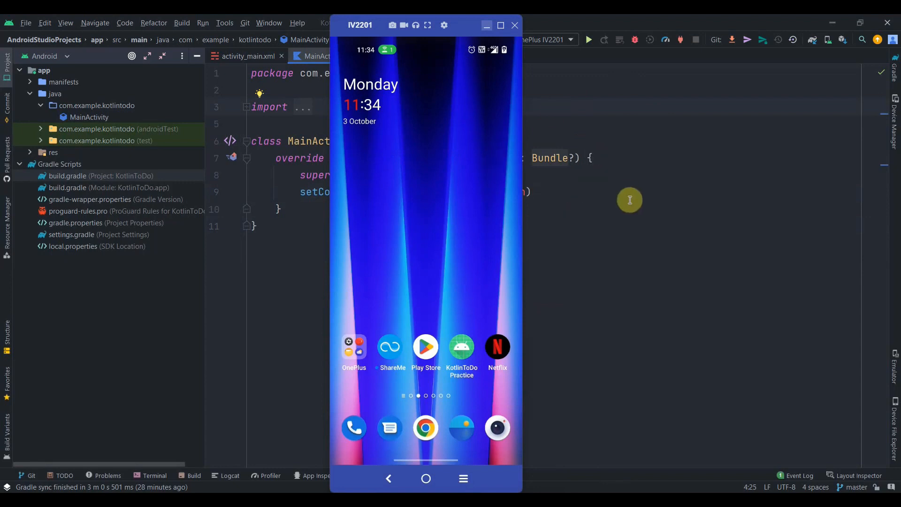
Close the scrcpy phone mirror and switch to Chrome with the Firebase console.
{"action": "left_click", "coordinate": [578, 158]}
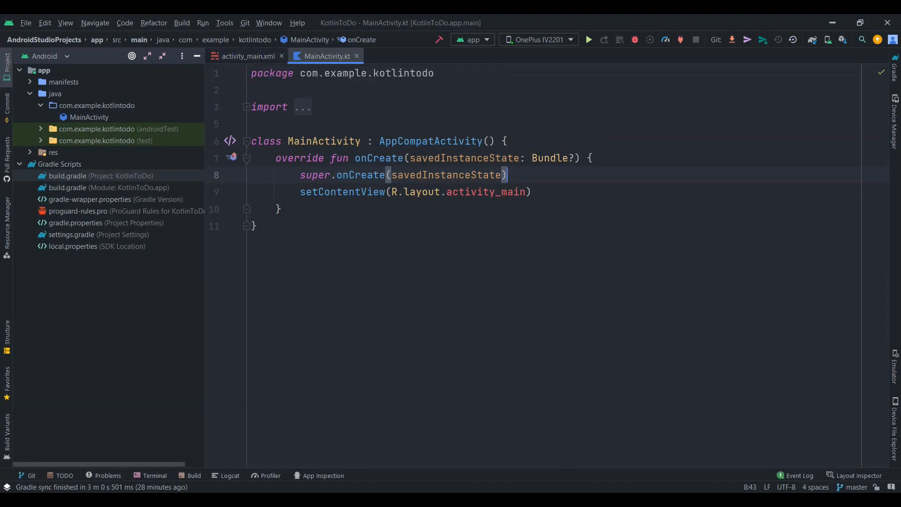
{"action": "key", "text": "alt+Tab"}
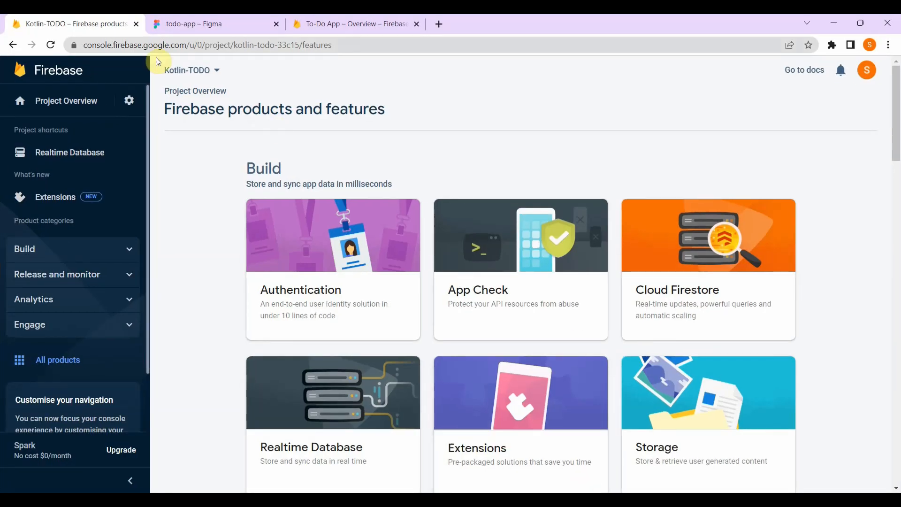
View the To-Do App Firebase overview, then the todo-app Figma screen designs.
{"action": "left_click", "coordinate": [312, 28]}
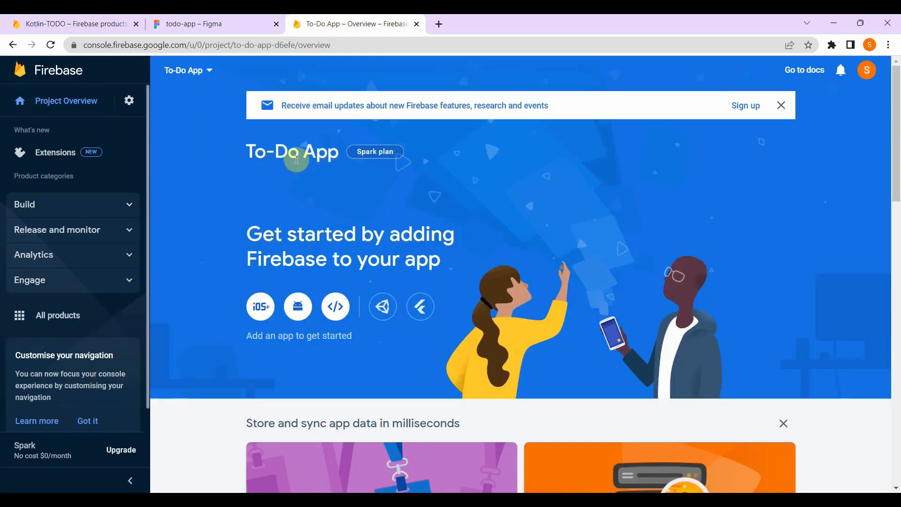
{"action": "left_click", "coordinate": [194, 24]}
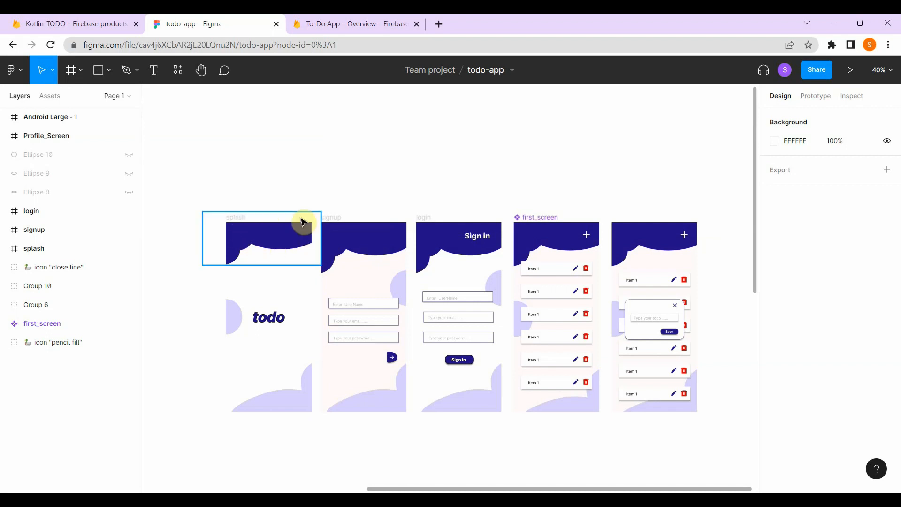
Move through the Chrome tabs to the Kotlin-TODO Realtime Database data view.
{"action": "left_click", "coordinate": [345, 24]}
{"action": "left_click", "coordinate": [197, 23]}
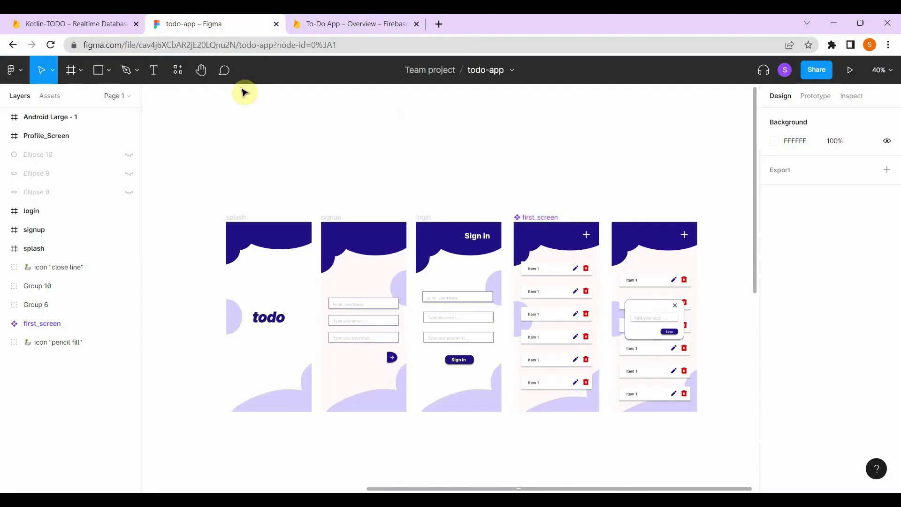
{"action": "left_click", "coordinate": [77, 23]}
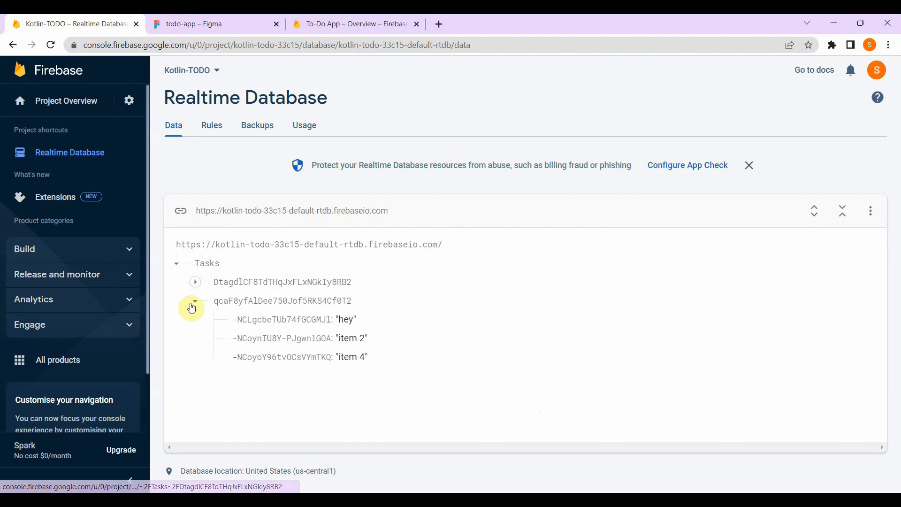
Expand both users' Tasks nodes to show 'task 14', then return to Android Studio.
{"action": "left_click", "coordinate": [196, 303]}
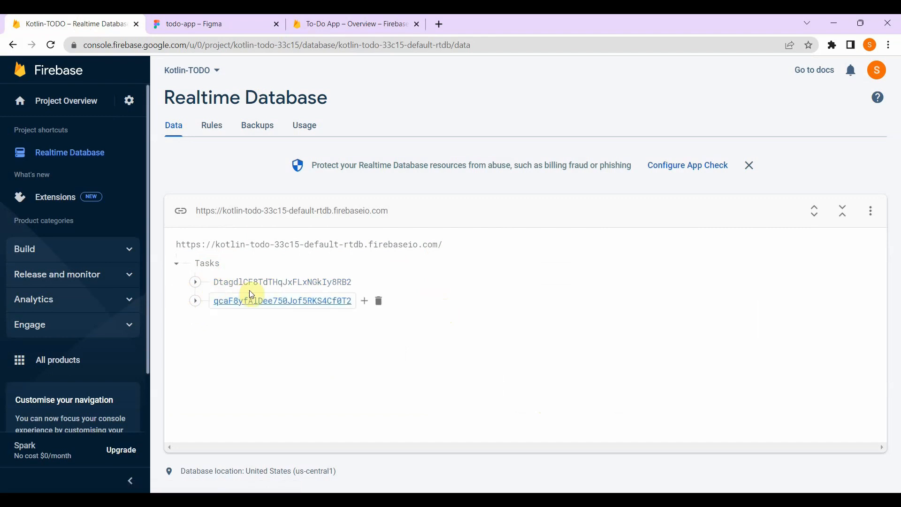
{"action": "left_click", "coordinate": [194, 302]}
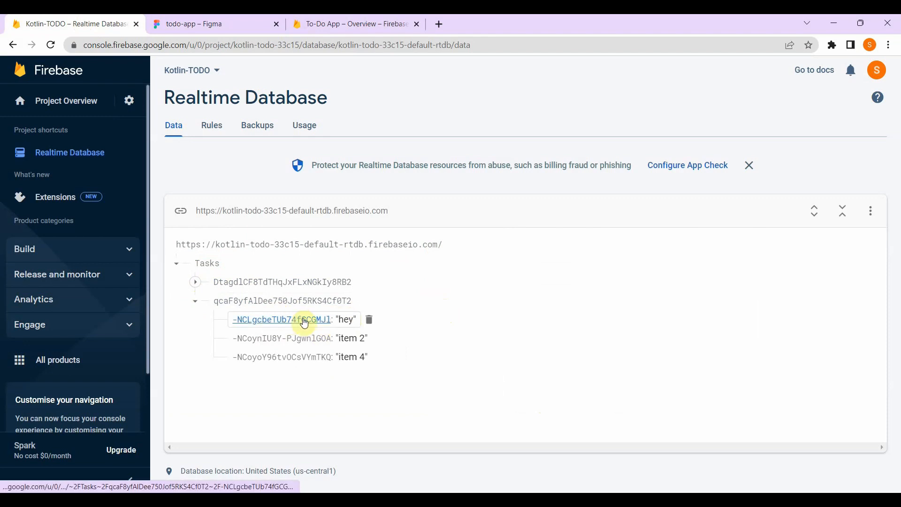
{"action": "left_click", "coordinate": [195, 282]}
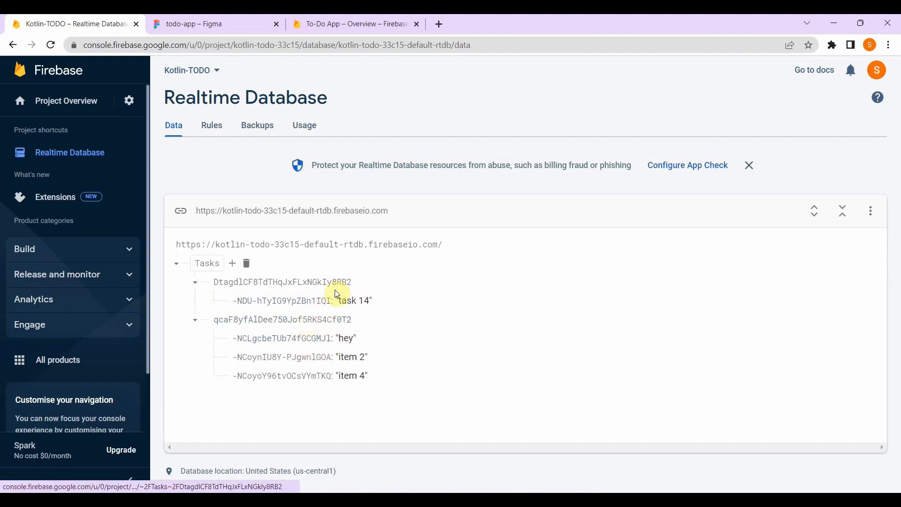
{"action": "left_click", "coordinate": [338, 24]}
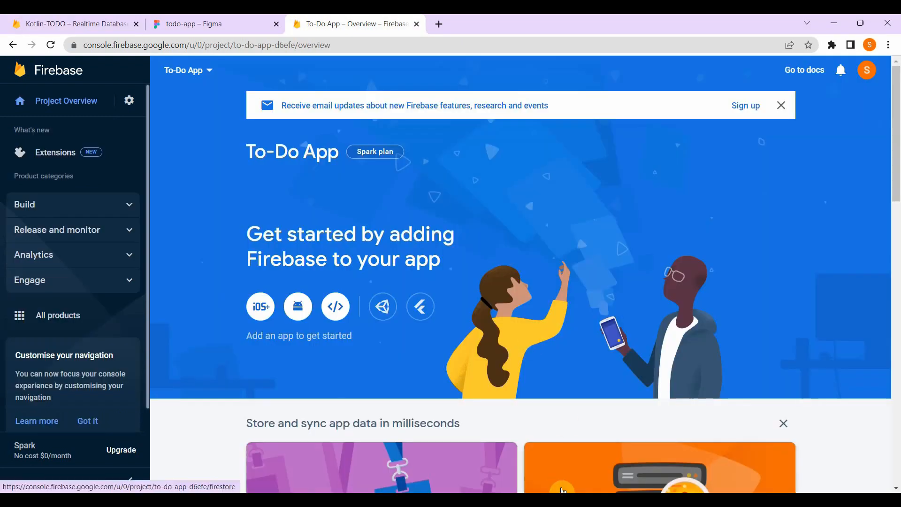
{"action": "key", "text": "alt+Tab"}
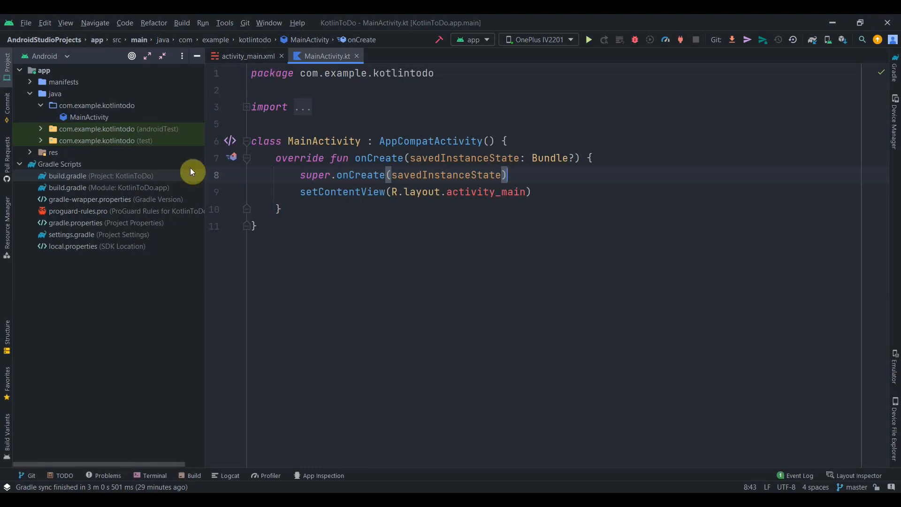
Bring up the Firebase Assistant's Realtime Database getting-started guide from Tools > Firebase.
{"action": "left_click", "coordinate": [225, 22]}
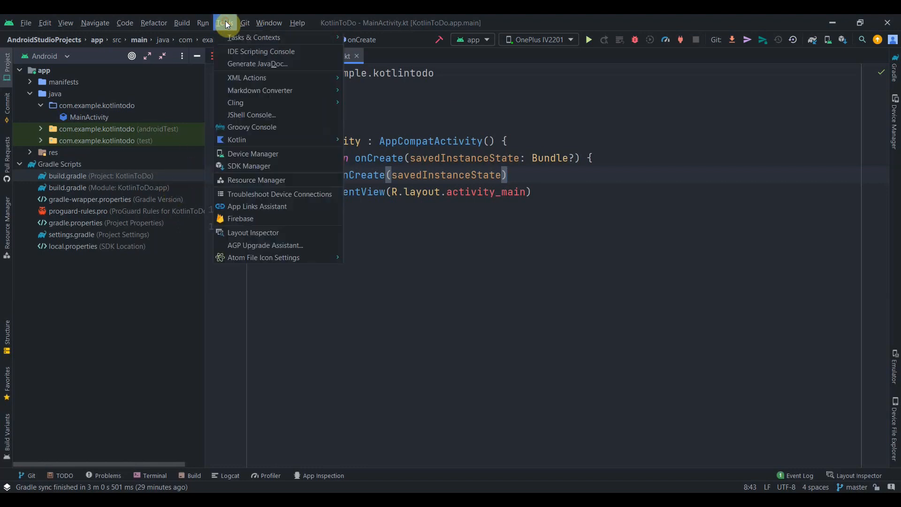
{"action": "left_click", "coordinate": [252, 217]}
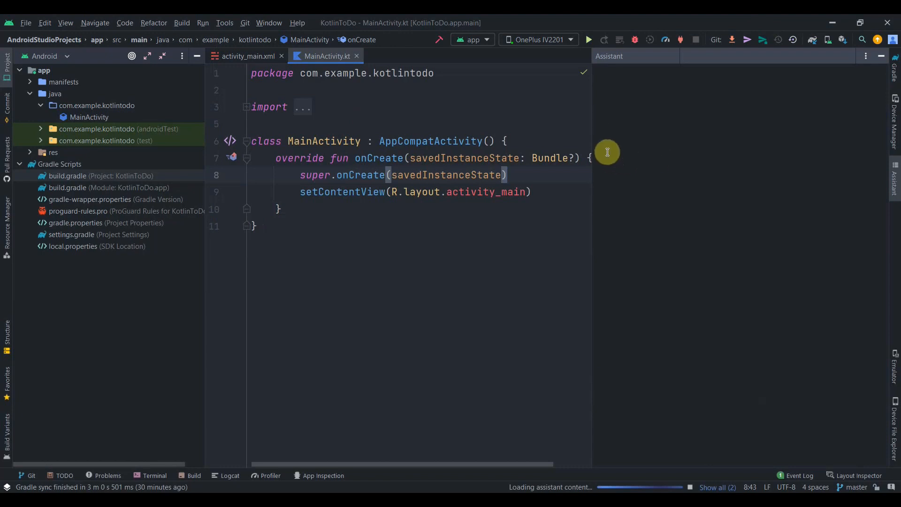
{"action": "scroll", "coordinate": [616, 144], "scroll_direction": "down", "scroll_amount": 1}
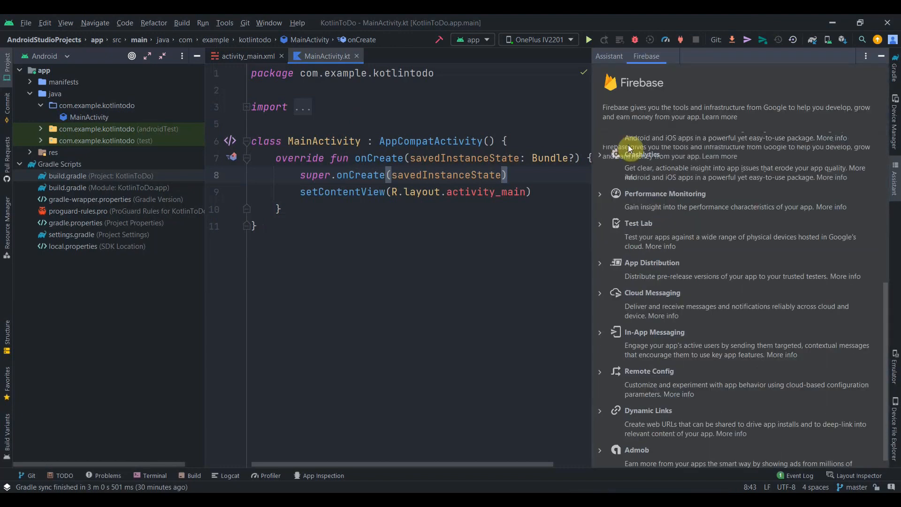
{"action": "scroll", "coordinate": [688, 175], "scroll_direction": "up", "scroll_amount": 4}
{"action": "scroll", "coordinate": [689, 193], "scroll_direction": "up", "scroll_amount": 2}
{"action": "scroll", "coordinate": [689, 193], "scroll_direction": "up", "scroll_amount": 2}
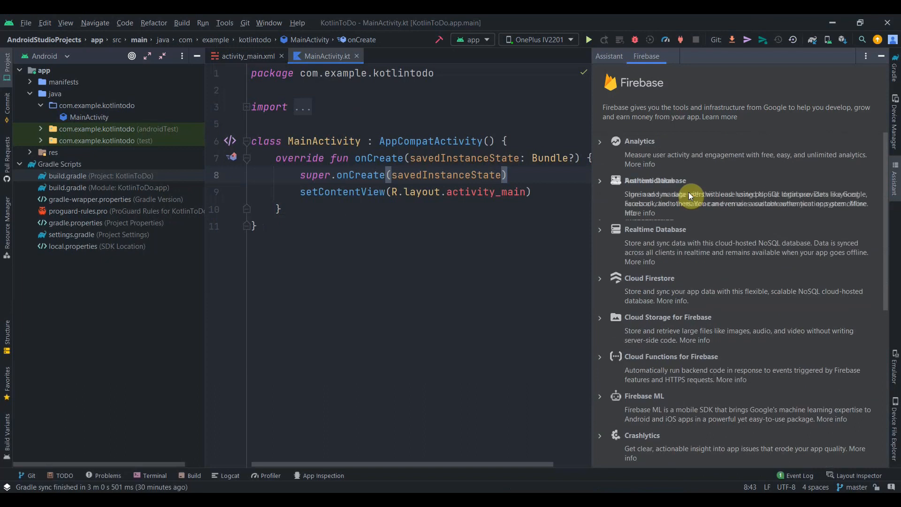
{"action": "left_click", "coordinate": [659, 226]}
{"action": "scroll", "coordinate": [661, 231], "scroll_direction": "down", "scroll_amount": 1}
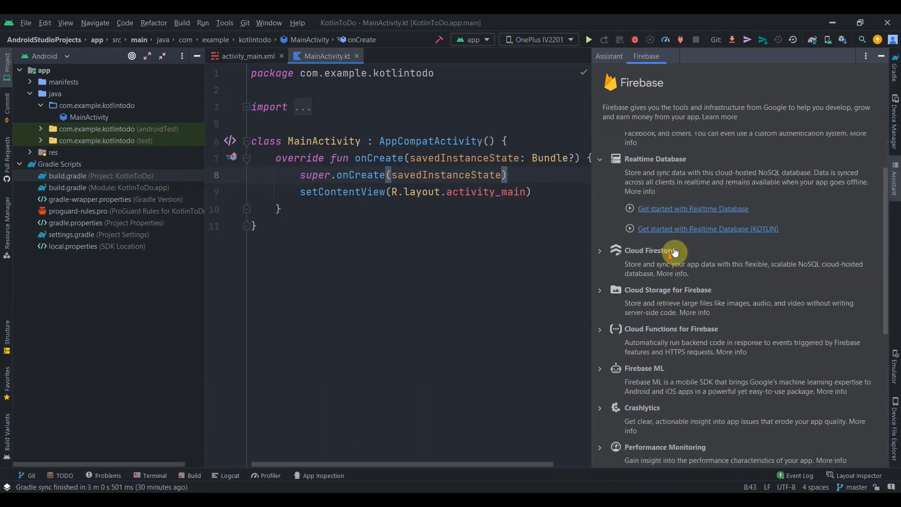
{"action": "left_click", "coordinate": [680, 209]}
Start Connect to Firebase and run the Gradle build it requires.
{"action": "left_click", "coordinate": [662, 207]}
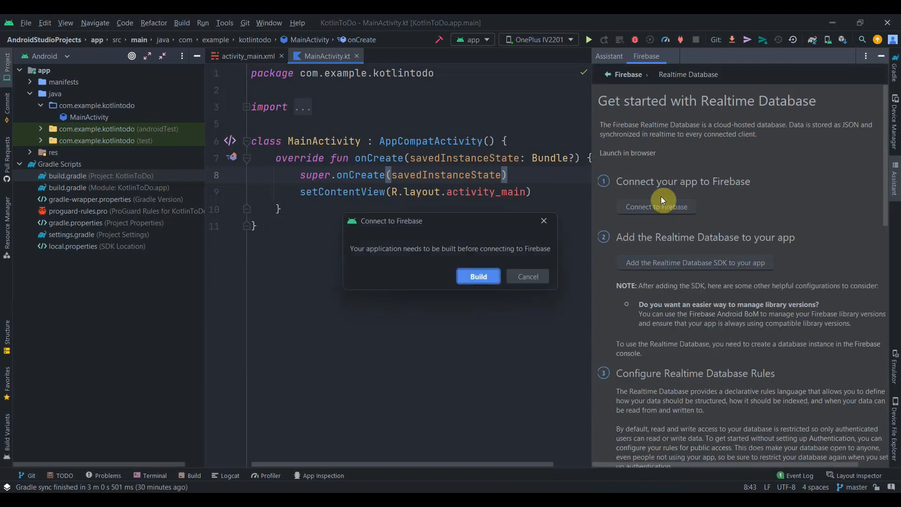
{"action": "left_click", "coordinate": [479, 276]}
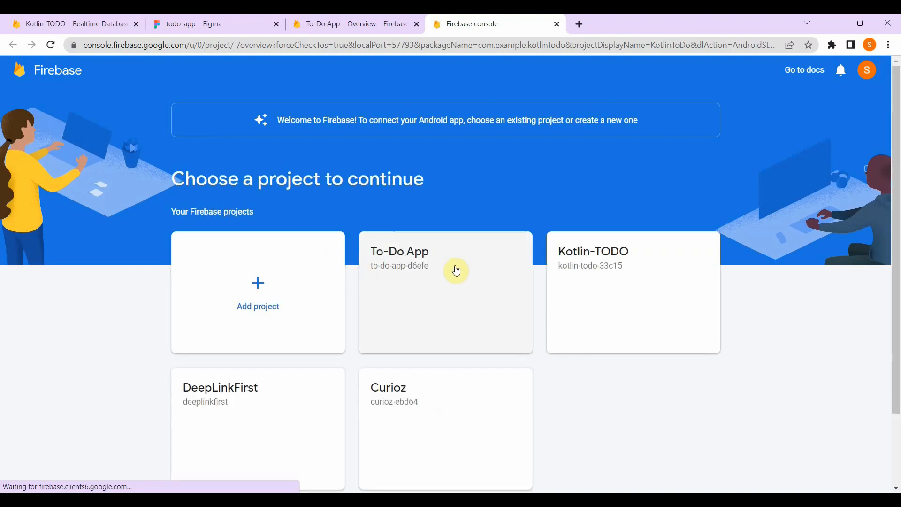
Connect the Android app to the To-Do App project, reload its overview, and close the localhost and Kotlin-TODO tabs.
{"action": "left_click", "coordinate": [456, 271]}
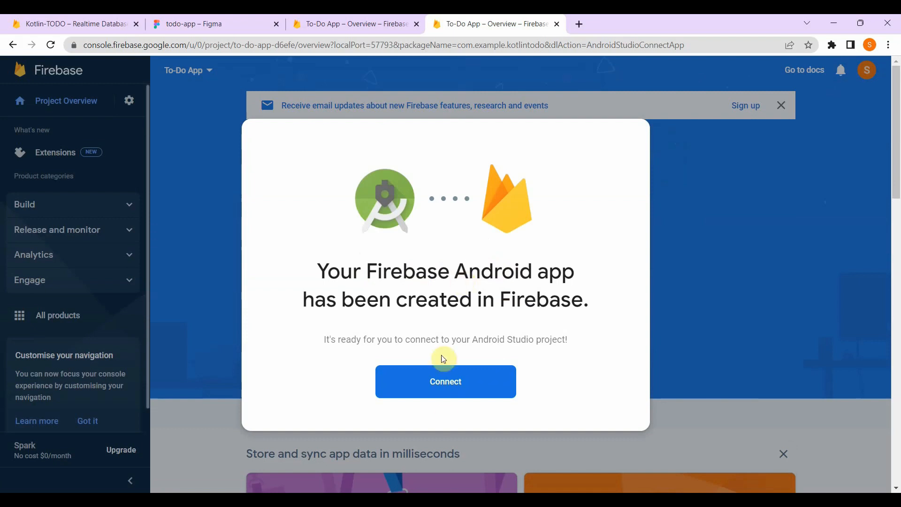
{"action": "left_click", "coordinate": [470, 383]}
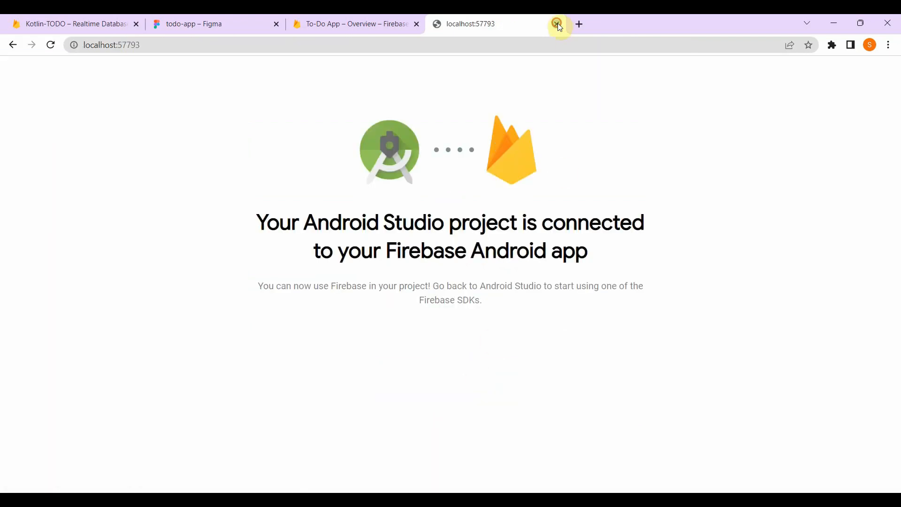
{"action": "left_click", "coordinate": [557, 23]}
{"action": "left_click", "coordinate": [51, 44]}
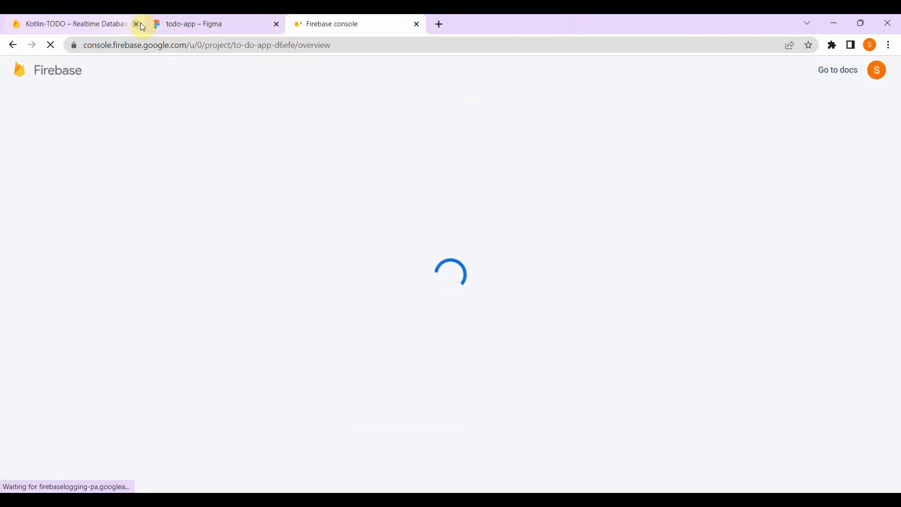
{"action": "left_click", "coordinate": [136, 24]}
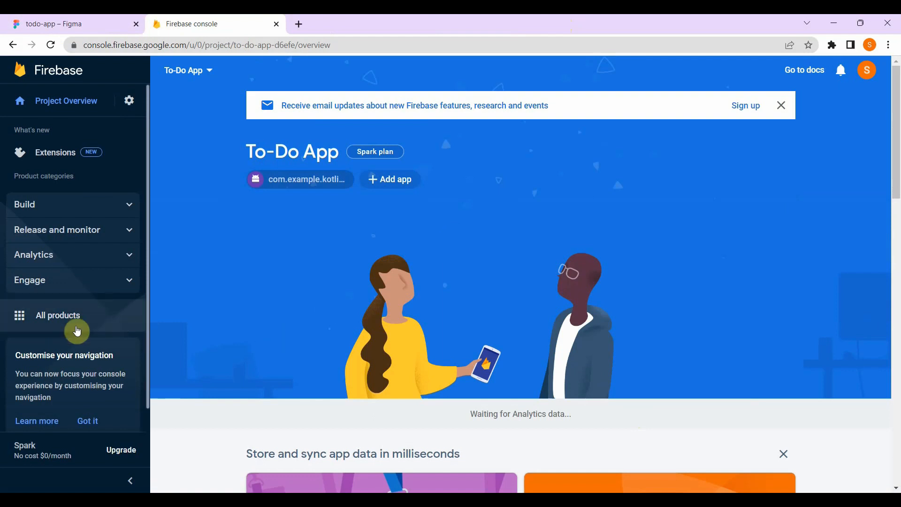
Go from All products to Authentication and get started setting it up.
{"action": "left_click", "coordinate": [55, 317]}
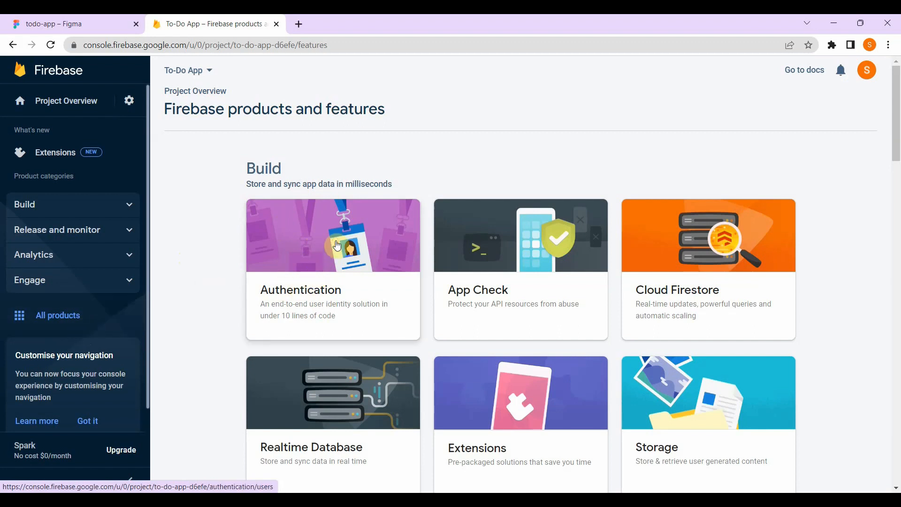
{"action": "left_click", "coordinate": [337, 244]}
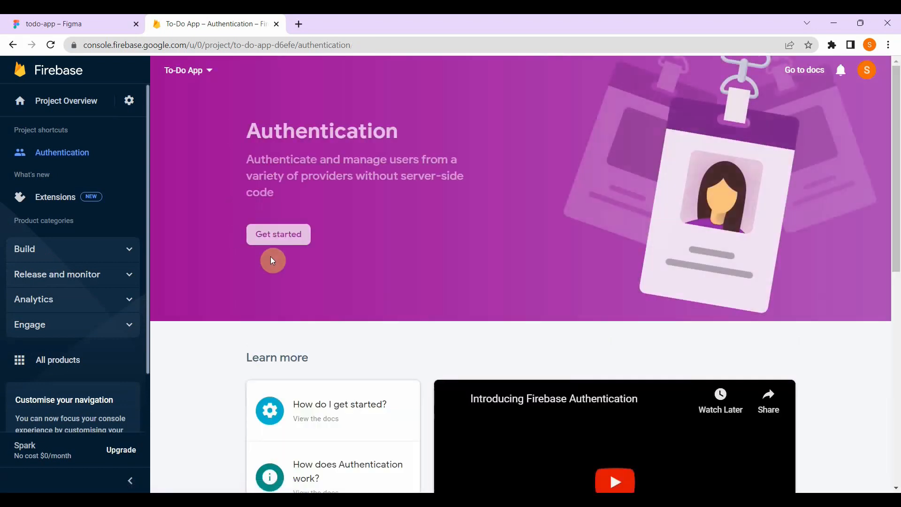
{"action": "left_click", "coordinate": [281, 235]}
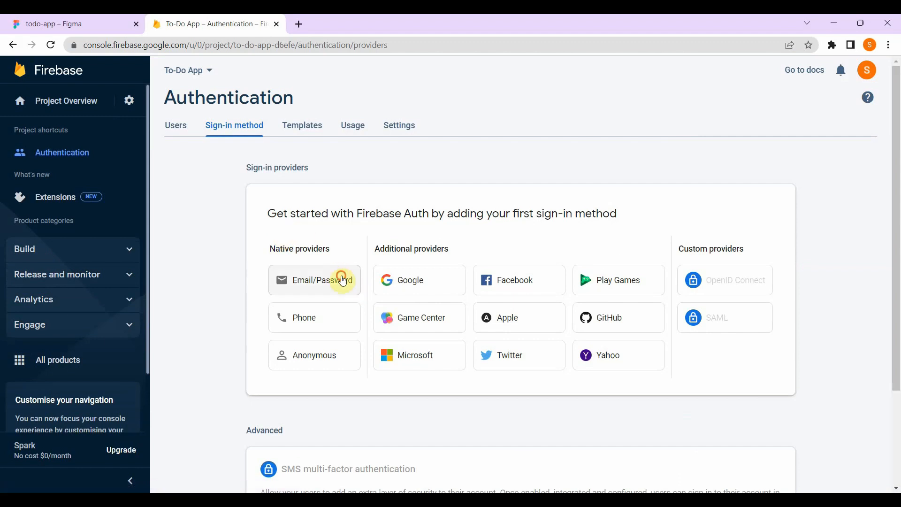
Enable the Email/Password sign-in provider and save it.
{"action": "left_click", "coordinate": [343, 280]}
{"action": "left_click", "coordinate": [632, 242]}
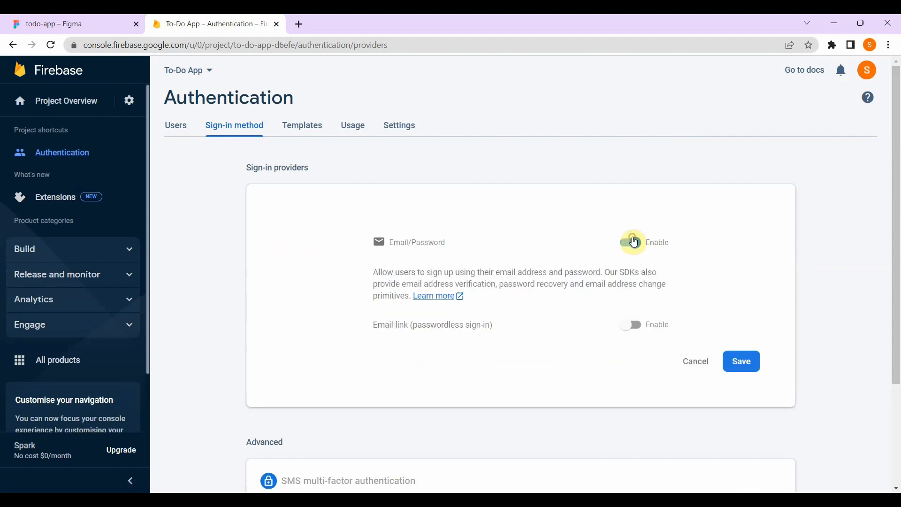
{"action": "left_click", "coordinate": [741, 361]}
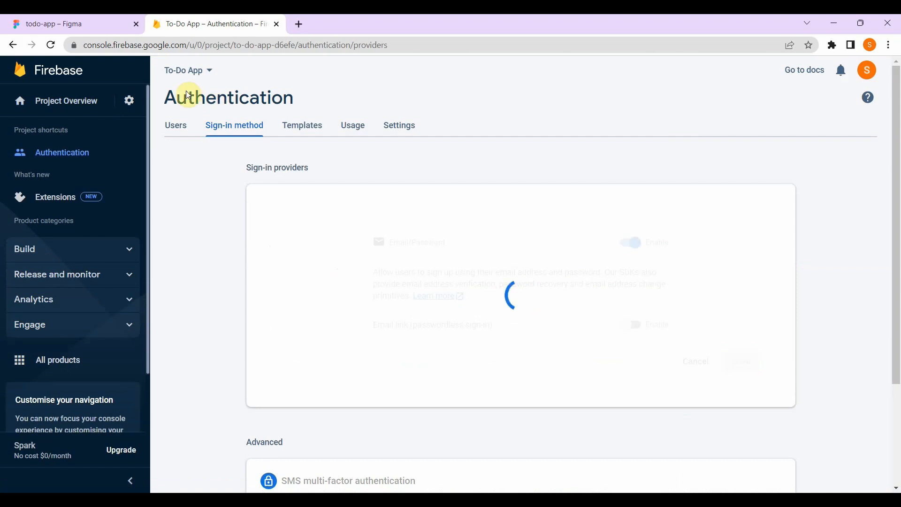
Create the To-Do App Realtime Database in United States (us-central1), starting in test mode.
{"action": "left_click", "coordinate": [59, 360]}
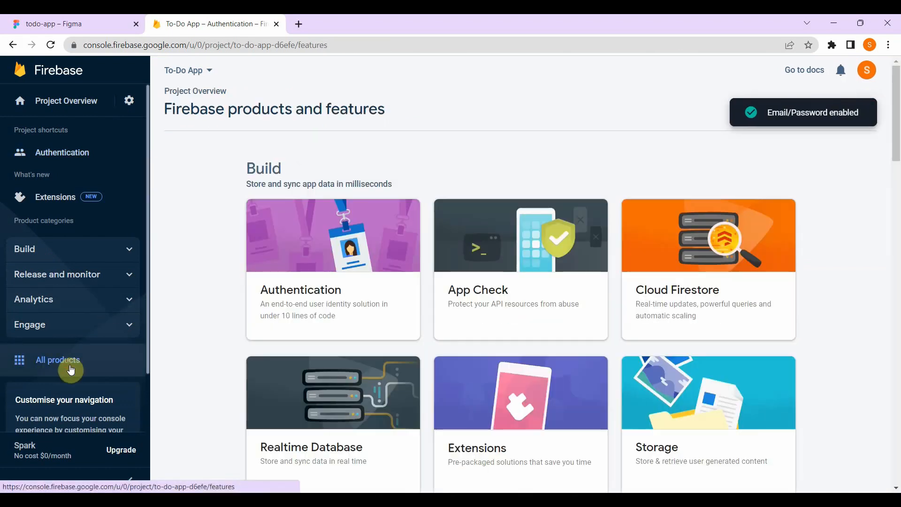
{"action": "scroll", "coordinate": [571, 289], "scroll_direction": "down", "scroll_amount": 3}
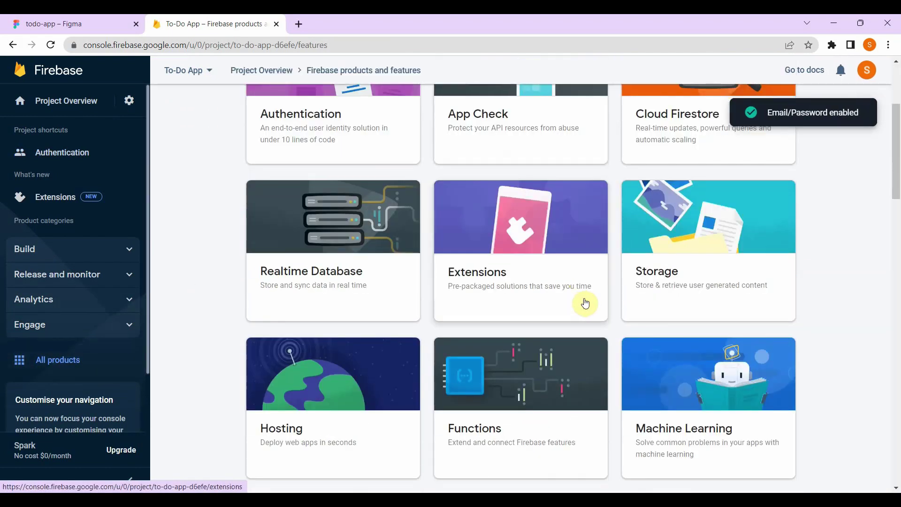
{"action": "left_click", "coordinate": [332, 262]}
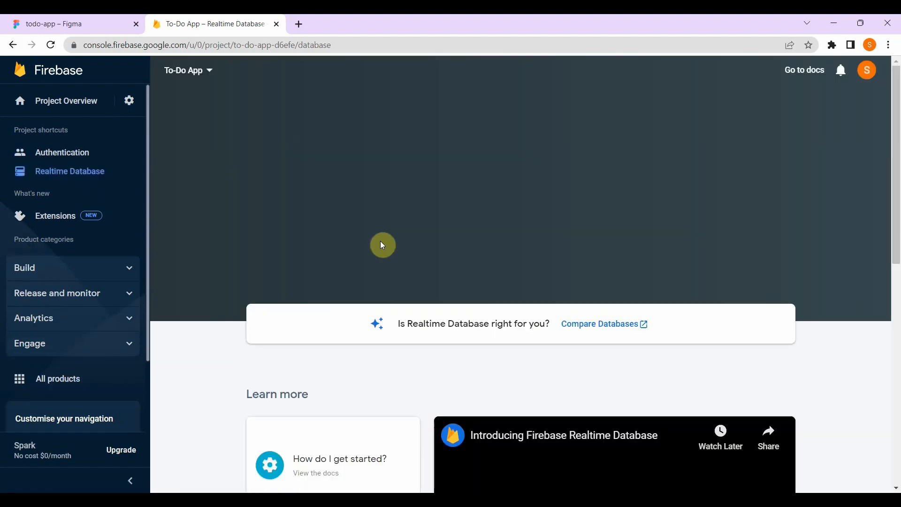
{"action": "left_click", "coordinate": [290, 223]}
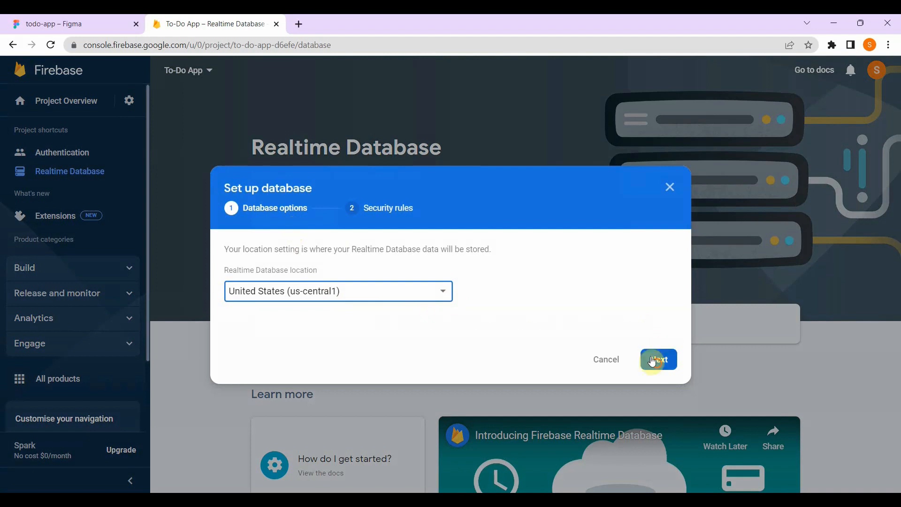
{"action": "left_click", "coordinate": [659, 359]}
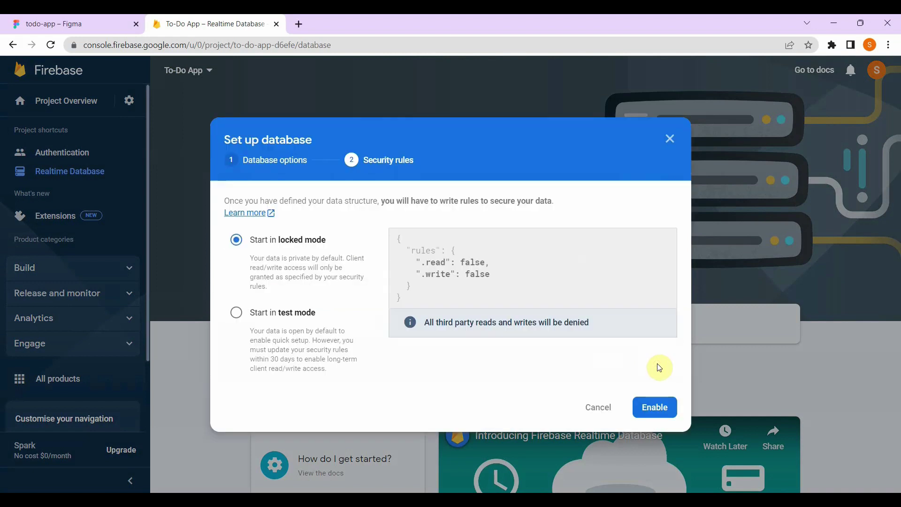
{"action": "left_click", "coordinate": [280, 312]}
{"action": "left_click", "coordinate": [648, 410]}
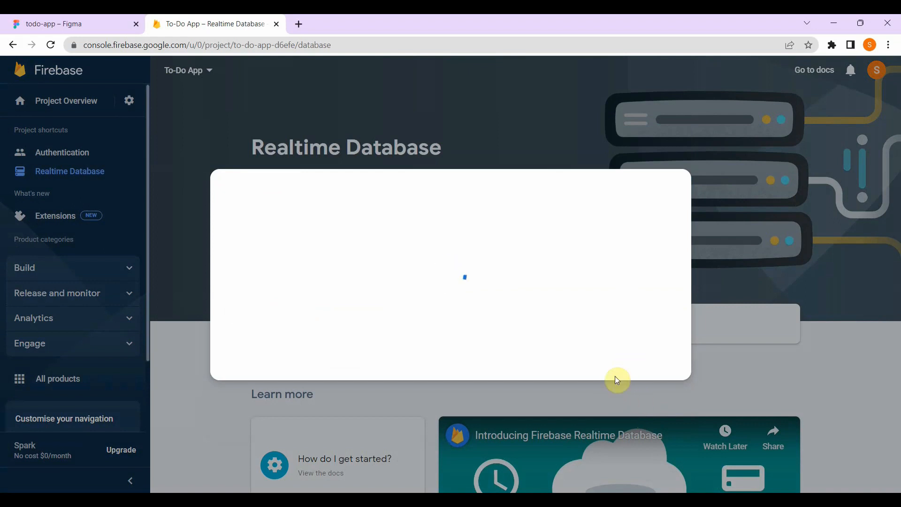
Add the Realtime Database SDK with accepted dependency changes, show the Authentication guides, and return to the console.
{"action": "key", "text": "alt+Tab"}
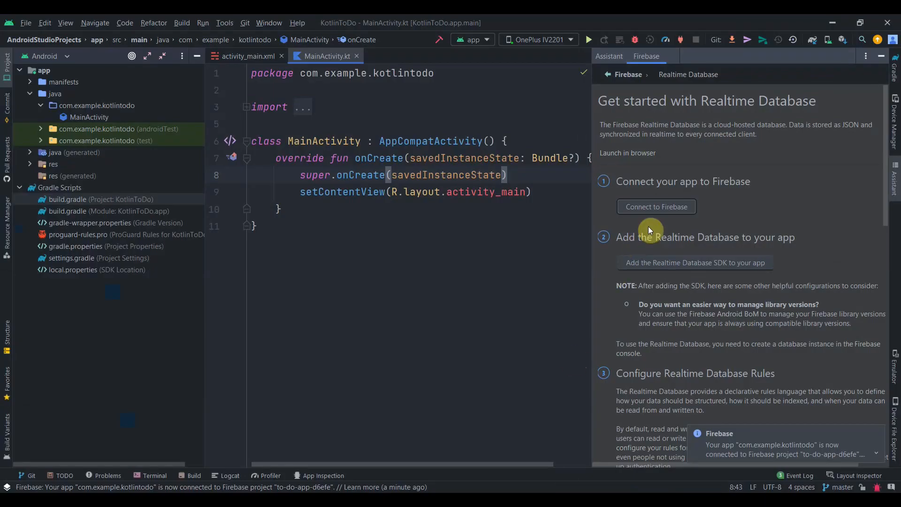
{"action": "left_click", "coordinate": [685, 265]}
{"action": "left_click", "coordinate": [520, 354]}
{"action": "left_click", "coordinate": [608, 74]}
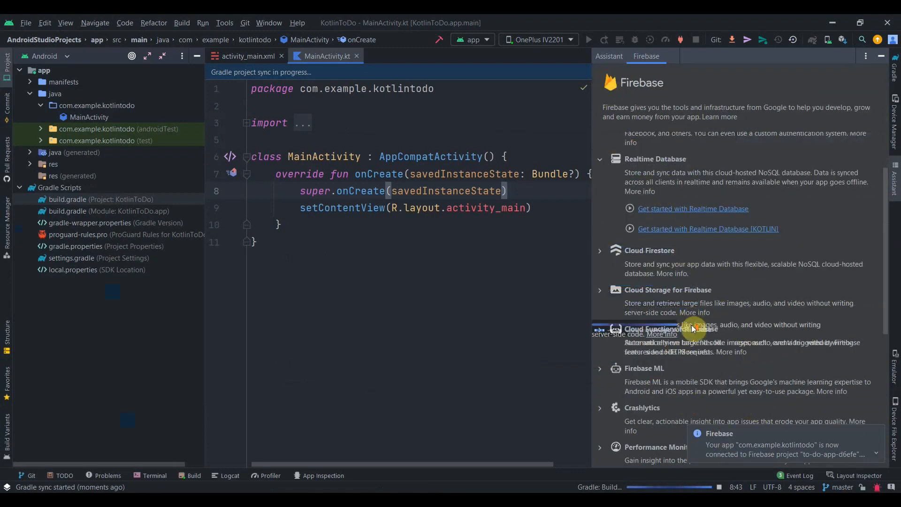
{"action": "scroll", "coordinate": [752, 316], "scroll_direction": "up", "scroll_amount": 5}
{"action": "left_click", "coordinate": [680, 190]}
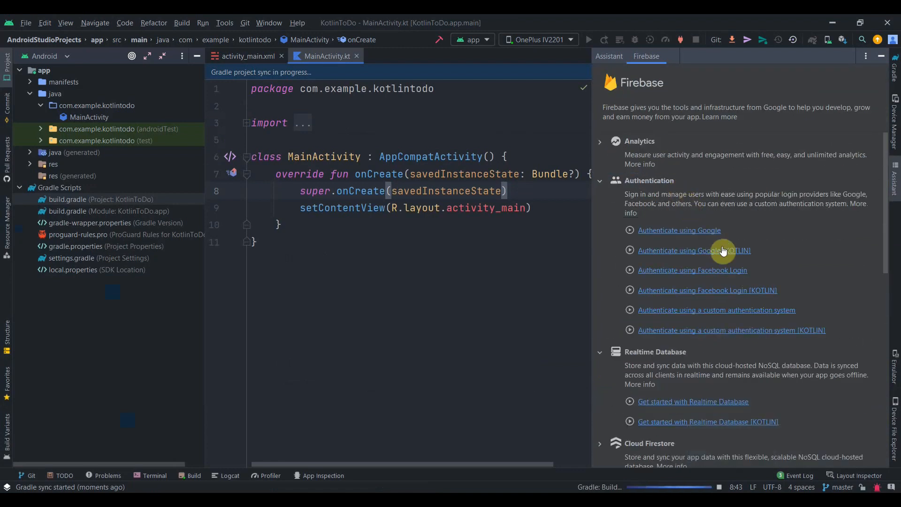
{"action": "key", "text": "alt+Tab"}
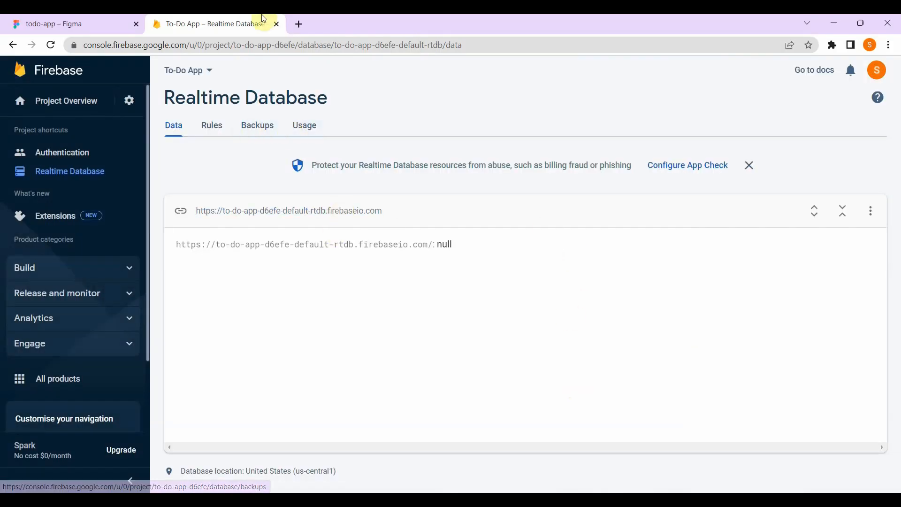
Search 'navigation component android studio' in a new tab and open the Android Developers getting-started result.
{"action": "left_click", "coordinate": [835, 20]}
{"action": "key", "text": "alt+Tab"}
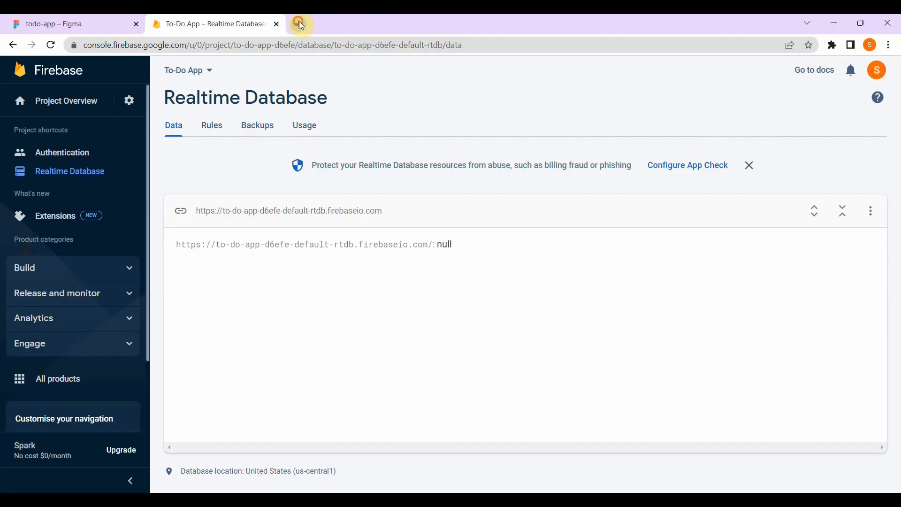
{"action": "left_click", "coordinate": [299, 23]}
{"action": "type", "text": "n"}
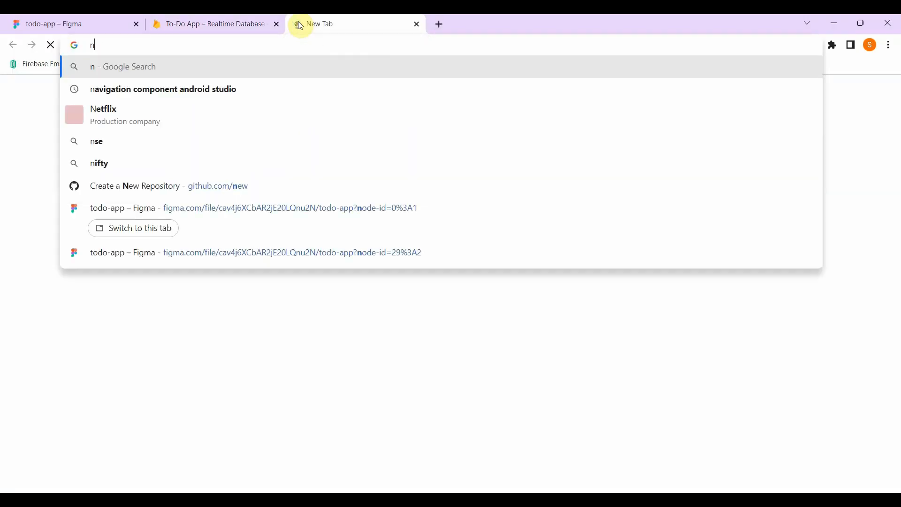
{"action": "type", "text": "avigation"}
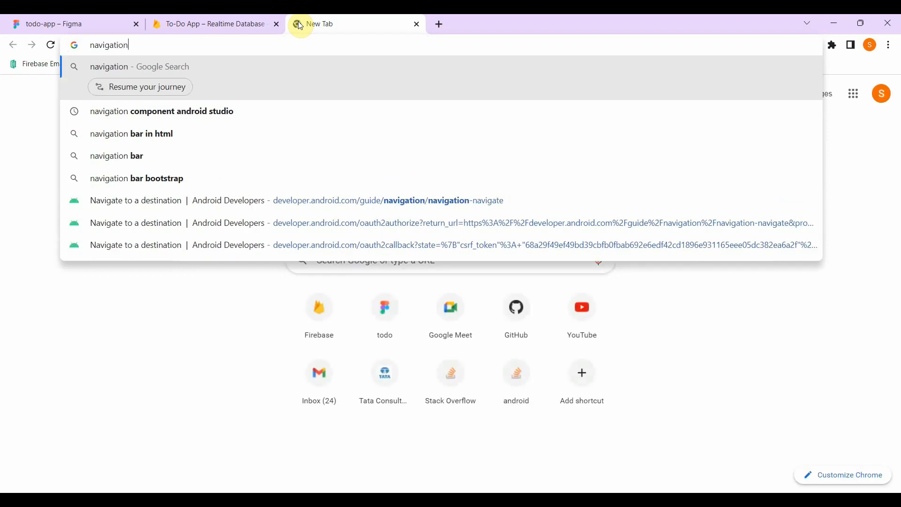
{"action": "key", "text": "Down"}
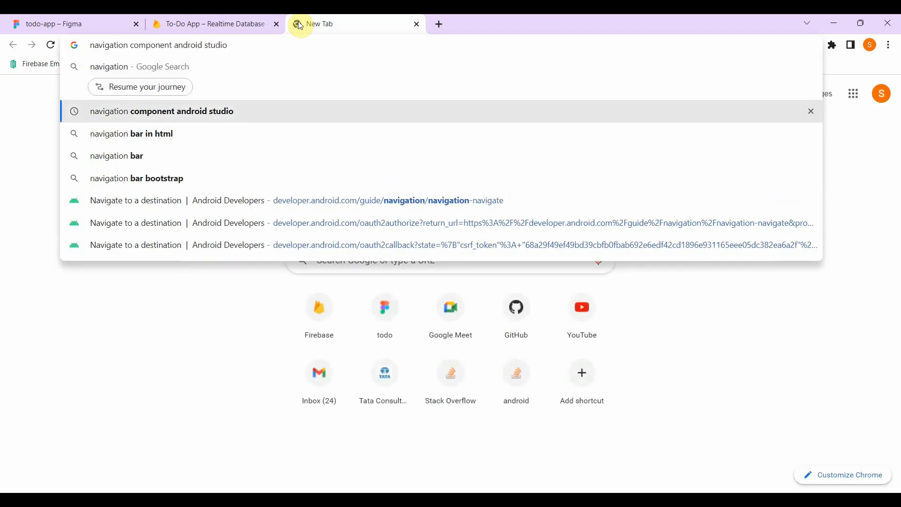
{"action": "key", "text": "Return"}
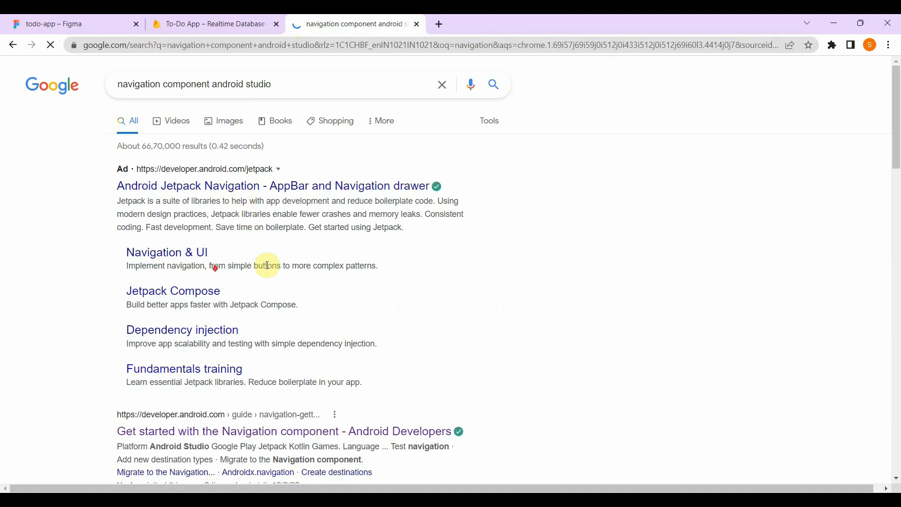
{"action": "scroll", "coordinate": [212, 267], "scroll_direction": "down", "scroll_amount": 3}
{"action": "left_click", "coordinate": [211, 271]}
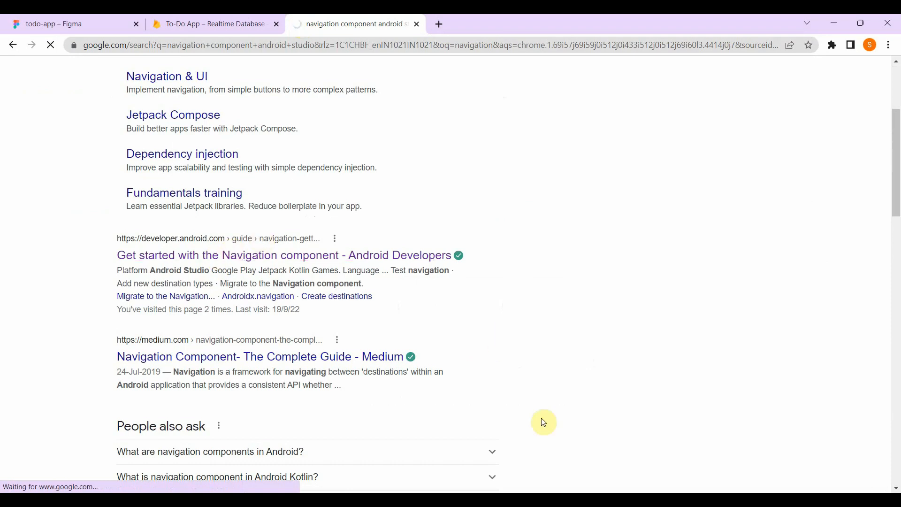
{"action": "scroll", "coordinate": [372, 248], "scroll_direction": "down", "scroll_amount": 3}
{"action": "scroll", "coordinate": [372, 248], "scroll_direction": "down", "scroll_amount": 3}
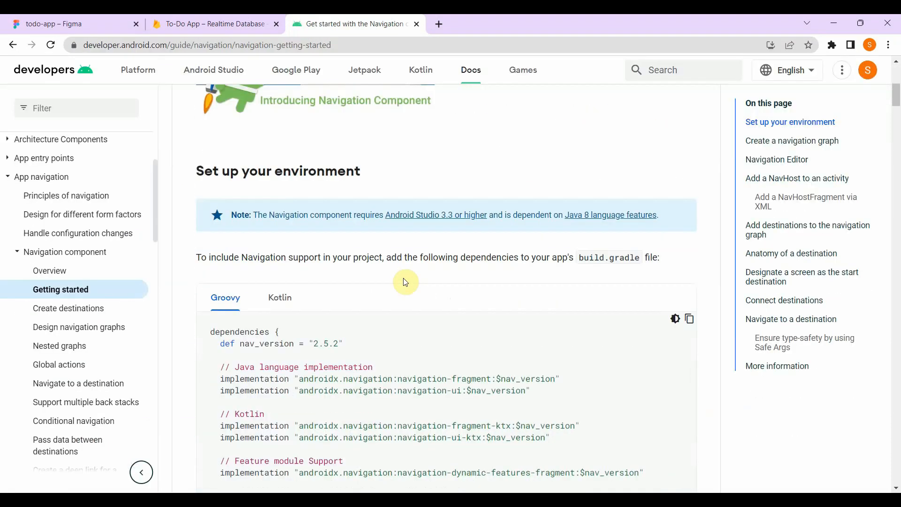
{"action": "scroll", "coordinate": [395, 282], "scroll_direction": "down", "scroll_amount": 2}
{"action": "scroll", "coordinate": [320, 299], "scroll_direction": "down", "scroll_amount": 2}
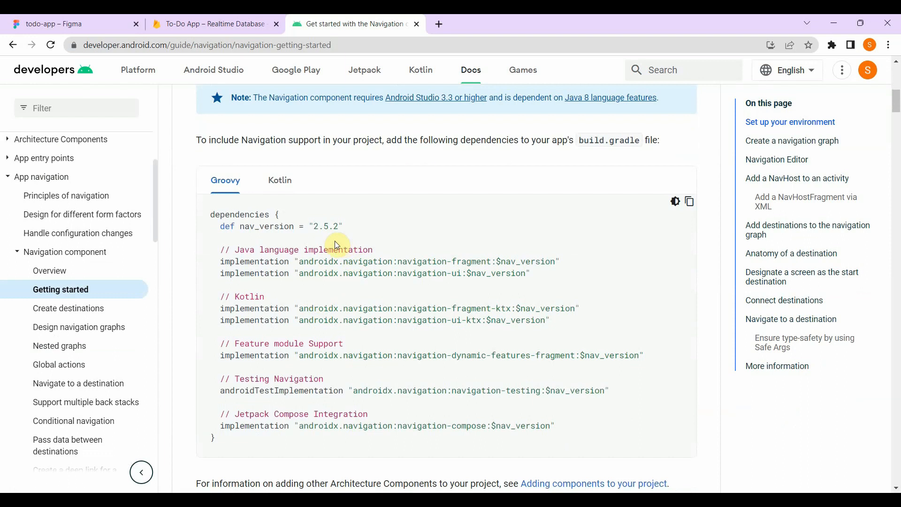
Select the def nav_version = "2.5.2" line from the Groovy dependencies sample and return to Android Studio.
{"action": "left_click_drag", "start_coordinate": [344, 226], "coordinate": [222, 215]}
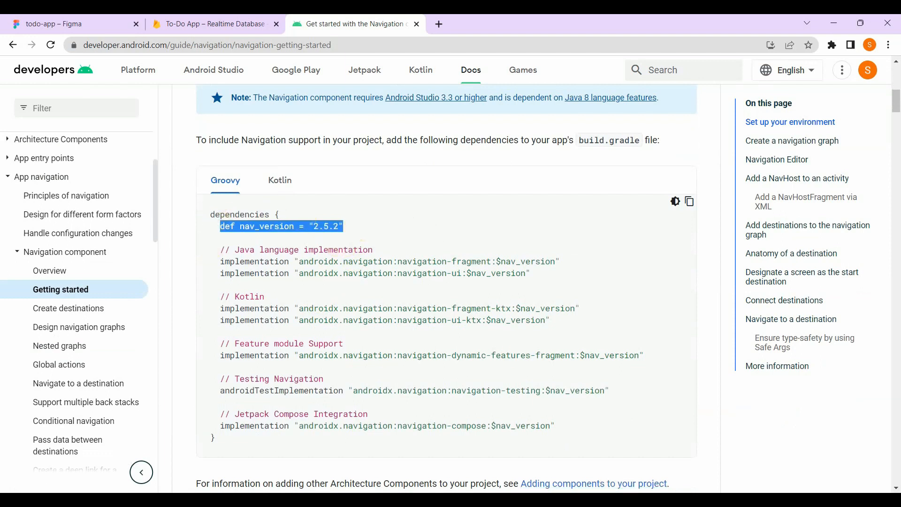
{"action": "key", "text": "alt+Tab"}
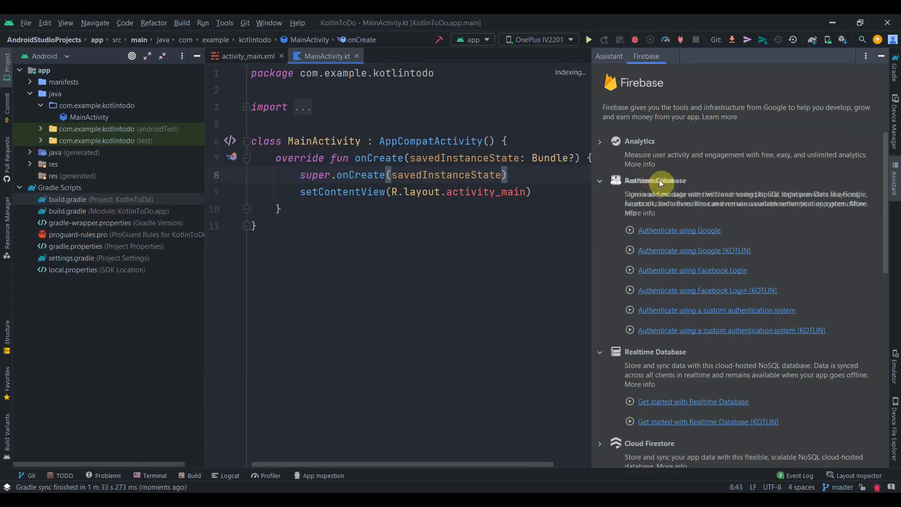
Add the Firebase Authentication SDK via Authenticate using Google, accept changes, and hide the assistant.
{"action": "left_click", "coordinate": [678, 230]}
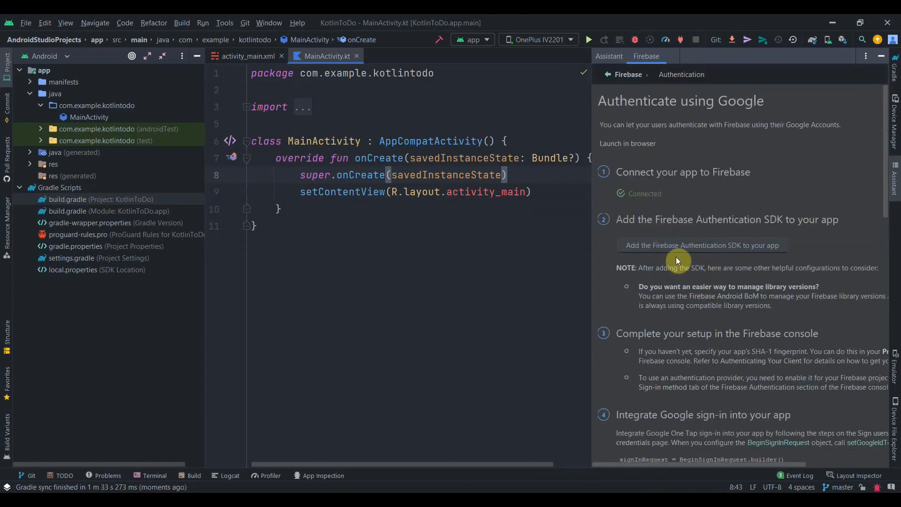
{"action": "left_click", "coordinate": [694, 245]}
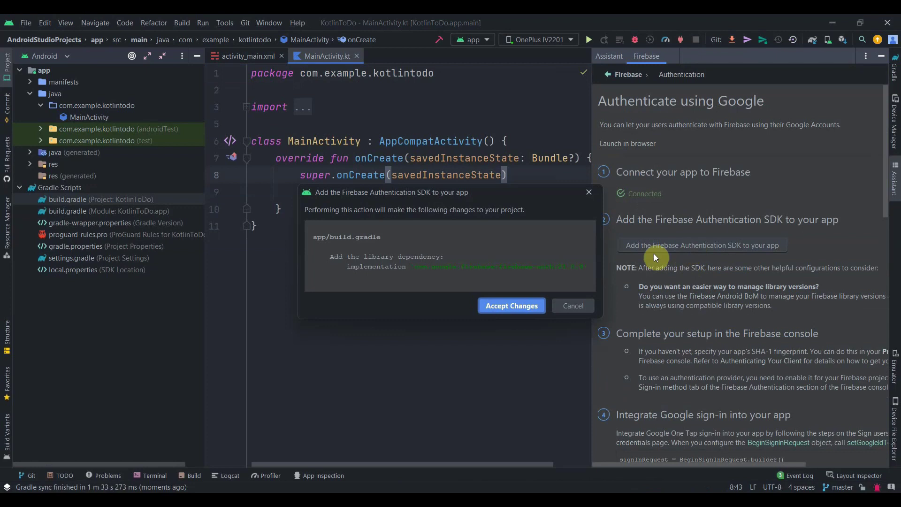
{"action": "left_click", "coordinate": [521, 301]}
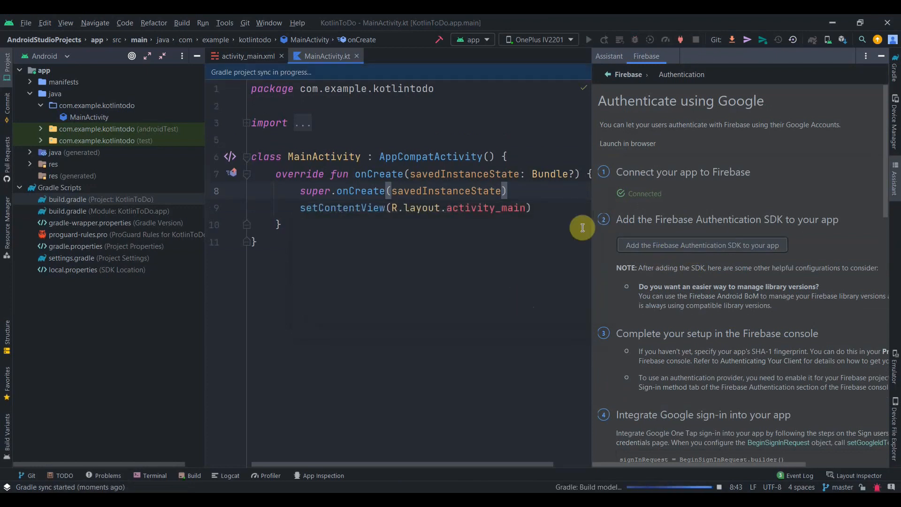
{"action": "left_click", "coordinate": [611, 74]}
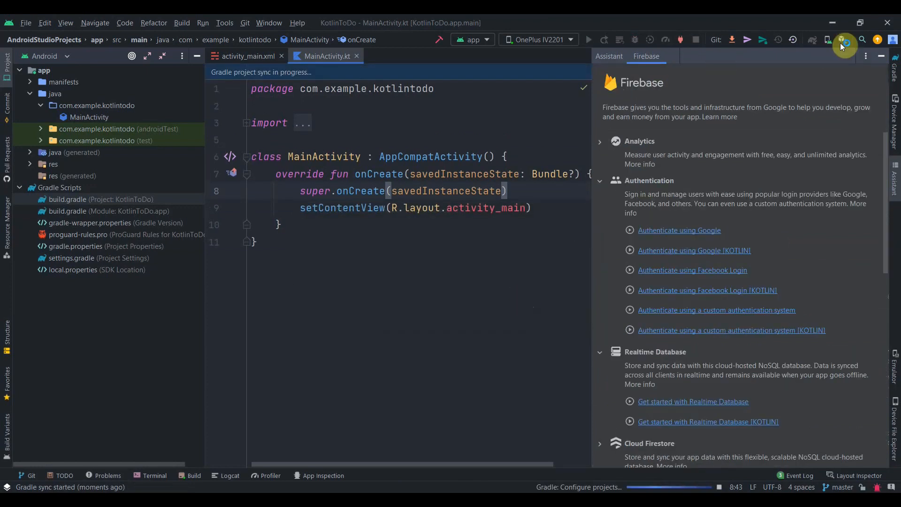
{"action": "left_click", "coordinate": [880, 65]}
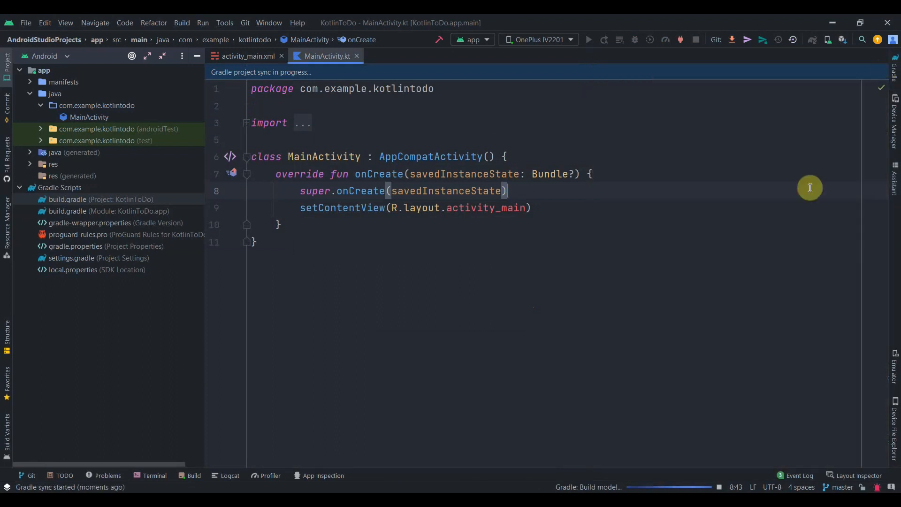
Paste def nav_version = "2.5.2" on a new line at the end of the app build.gradle dependencies.
{"action": "double_click", "coordinate": [118, 210]}
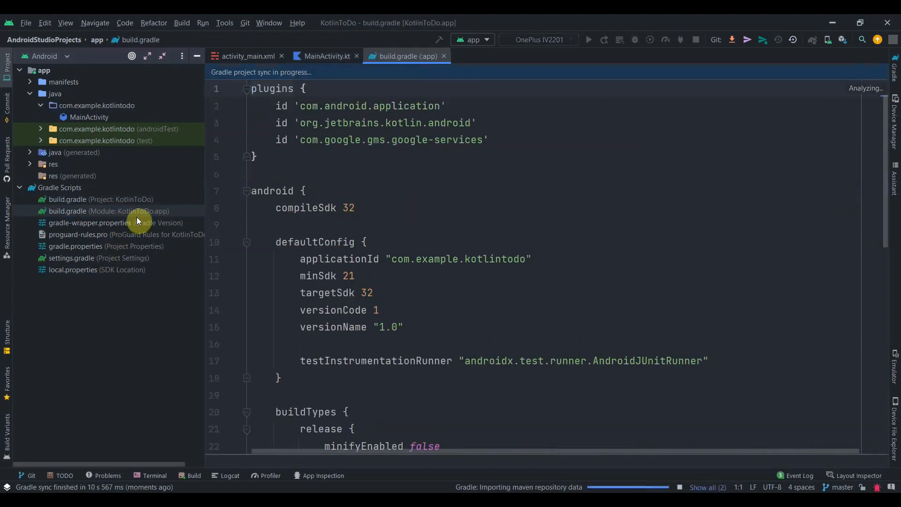
{"action": "scroll", "coordinate": [559, 351], "scroll_direction": "down", "scroll_amount": 5}
{"action": "scroll", "coordinate": [559, 351], "scroll_direction": "down", "scroll_amount": 3}
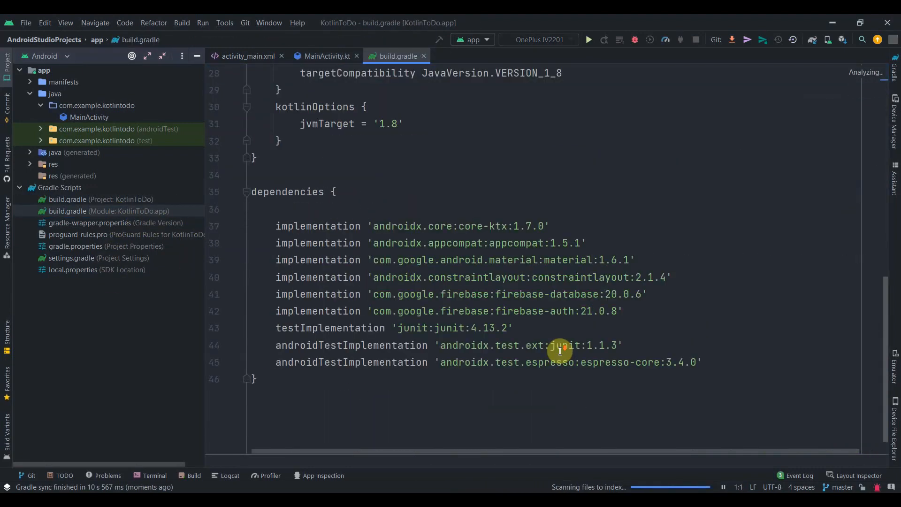
{"action": "scroll", "coordinate": [559, 351], "scroll_direction": "down", "scroll_amount": 2}
{"action": "left_click", "coordinate": [727, 329]}
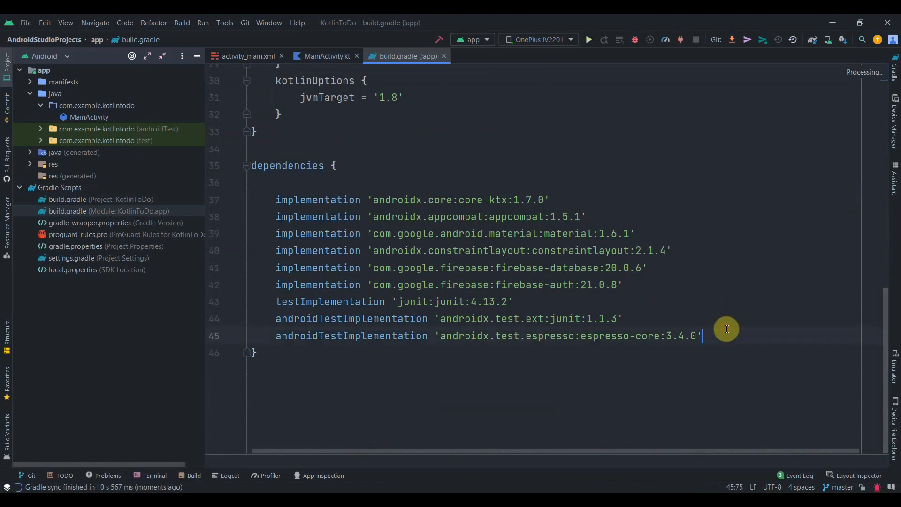
{"action": "key", "text": "Return"}
{"action": "key", "text": "Return"}
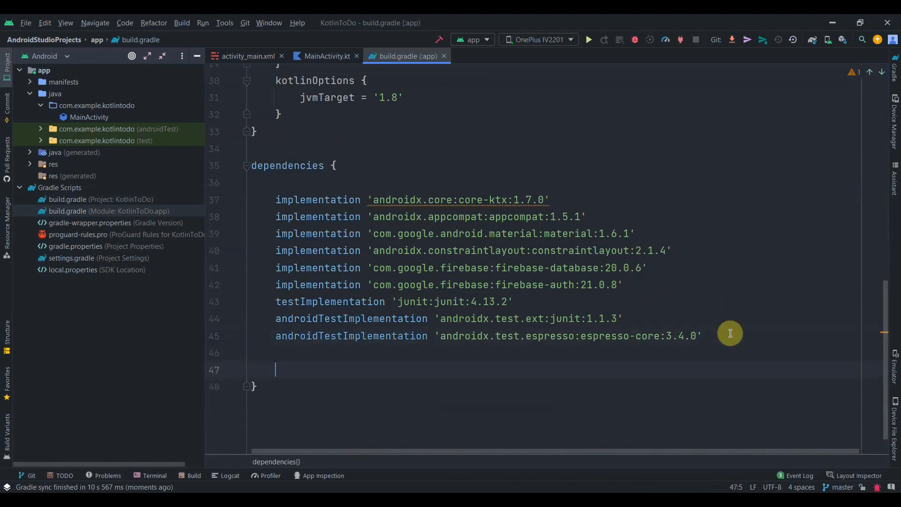
{"action": "type", "text": "def nav_version = \"2.5.2\""}
{"action": "key", "text": "alt+Tab"}
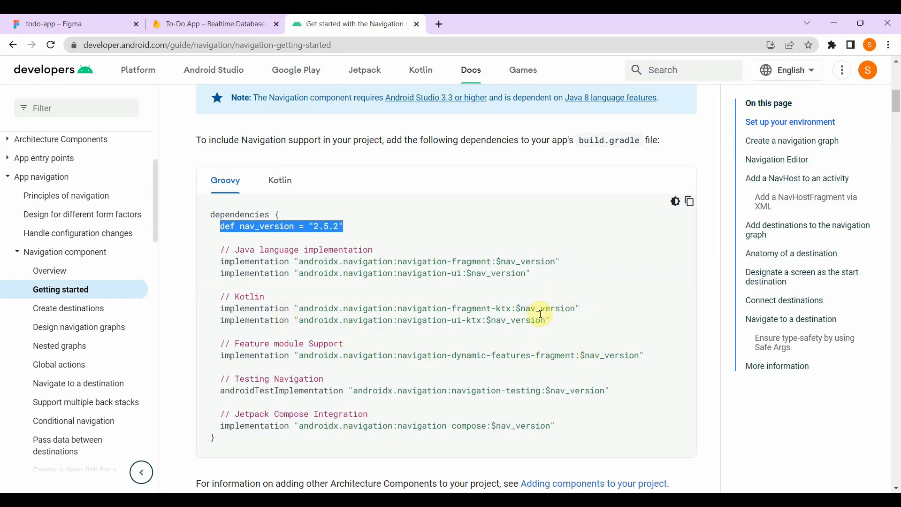
Copy the Kotlin navigation-fragment-ktx and navigation-ui-ktx lines from the docs and paste them below nav_version.
{"action": "left_click_drag", "start_coordinate": [556, 328], "coordinate": [218, 293]}
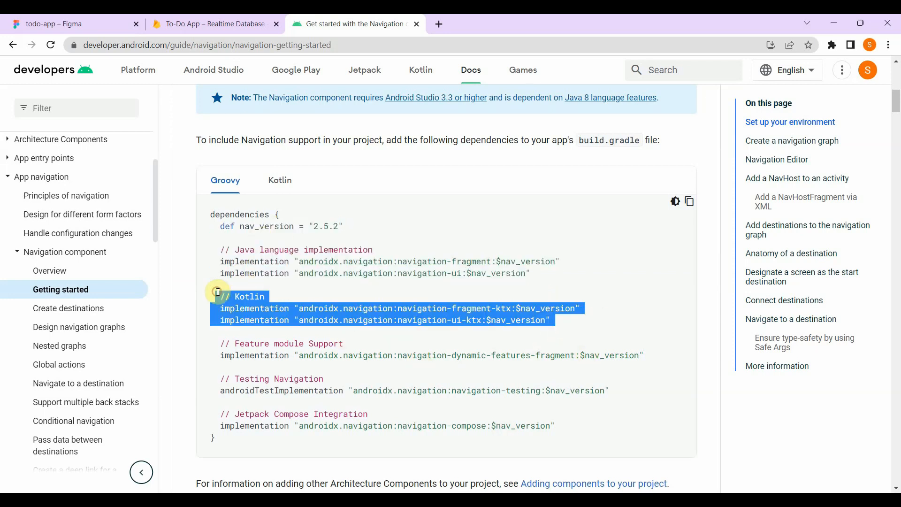
{"action": "key", "text": "alt+Tab"}
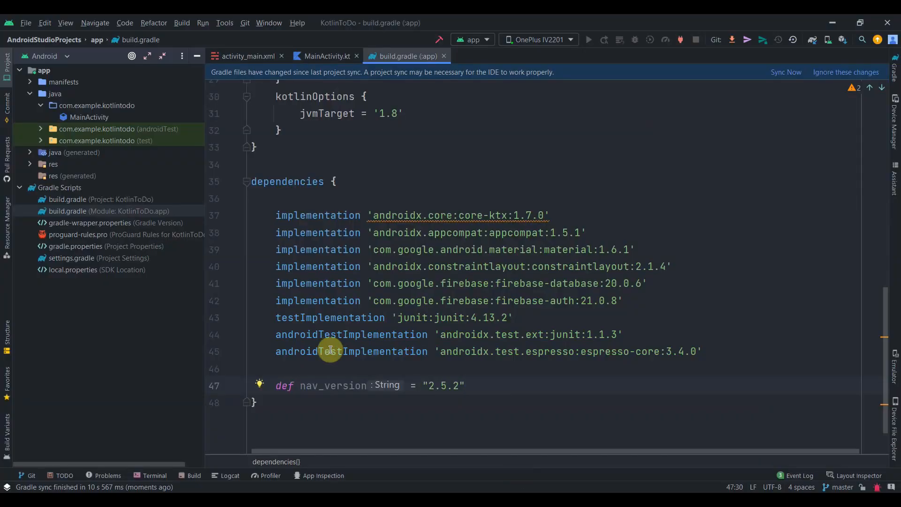
{"action": "key", "text": "Return"}
{"action": "type", "text": "// Kotlin     implementation \"androidx.navigation:navigation-fragment-ktx:$nav_version\"     implementation \"androidx.navigation:navigation-ui-ktx:$nav_version\""}
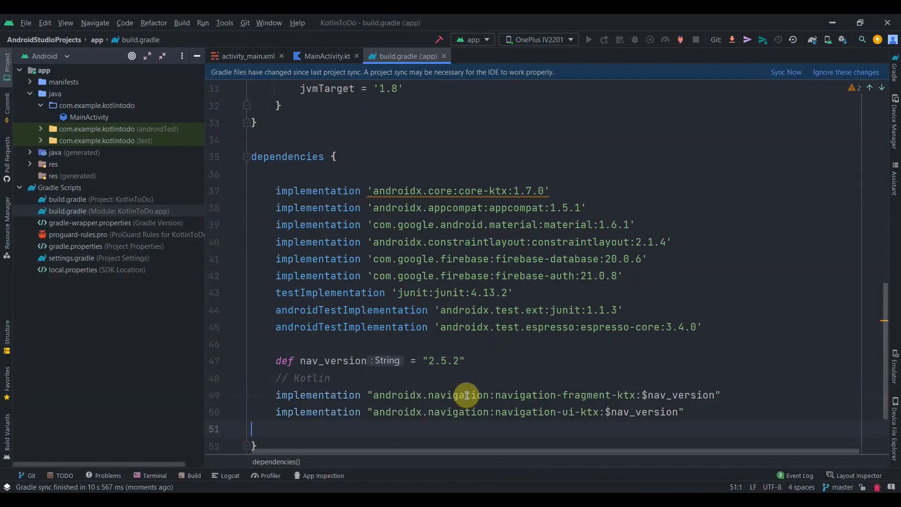
{"action": "scroll", "coordinate": [557, 366], "scroll_direction": "up", "scroll_amount": 1}
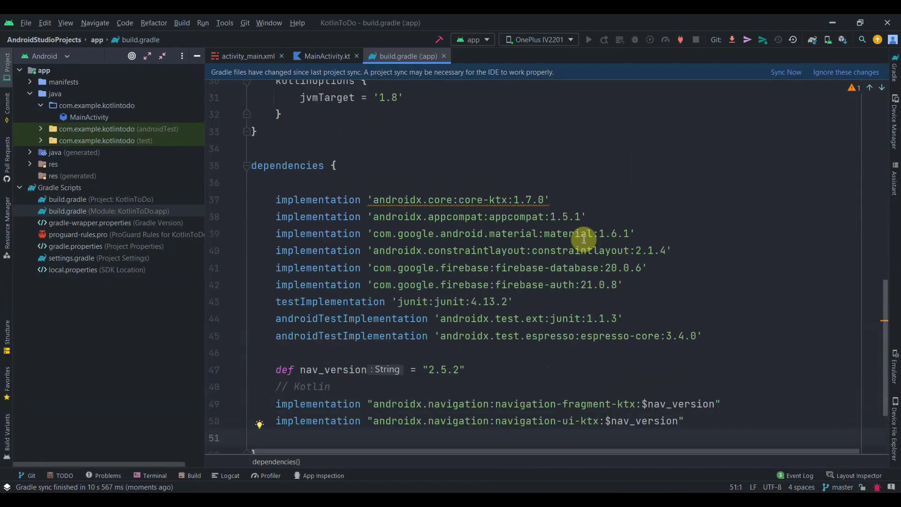
{"action": "left_click", "coordinate": [582, 268]}
{"action": "left_click", "coordinate": [535, 302]}
{"action": "scroll", "coordinate": [561, 285], "scroll_direction": "up", "scroll_amount": 4}
{"action": "scroll", "coordinate": [556, 297], "scroll_direction": "up", "scroll_amount": 4}
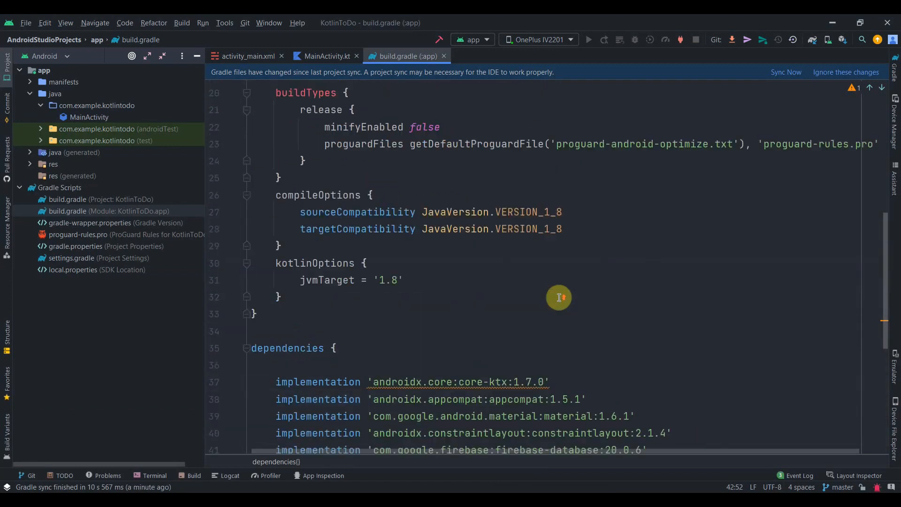
{"action": "scroll", "coordinate": [451, 240], "scroll_direction": "up", "scroll_amount": 4}
{"action": "scroll", "coordinate": [436, 267], "scroll_direction": "up", "scroll_amount": 3}
{"action": "scroll", "coordinate": [426, 295], "scroll_direction": "down", "scroll_amount": 3}
Add a buildFeatures { viewBinding = true } block after kotlinOptions in the android block.
{"action": "left_click", "coordinate": [300, 318]}
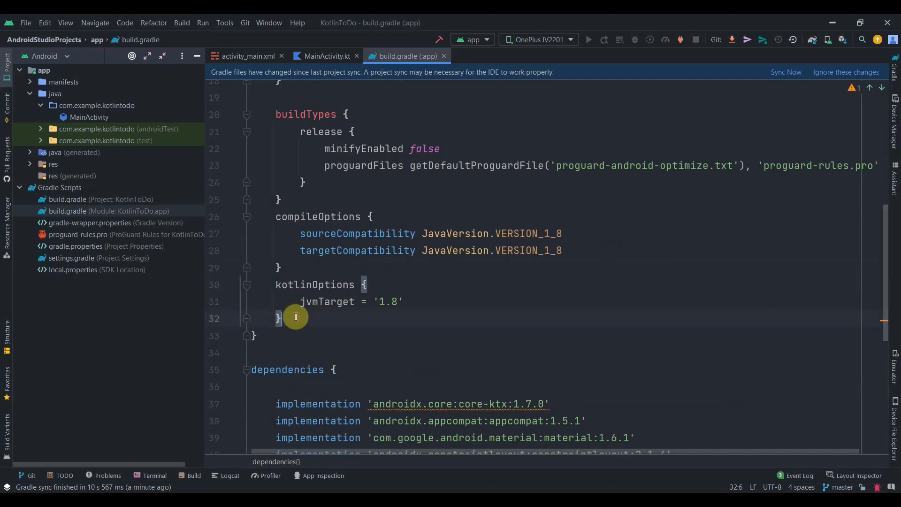
{"action": "key", "text": "Return"}
{"action": "key", "text": "Return"}
{"action": "type", "text": "buil"}
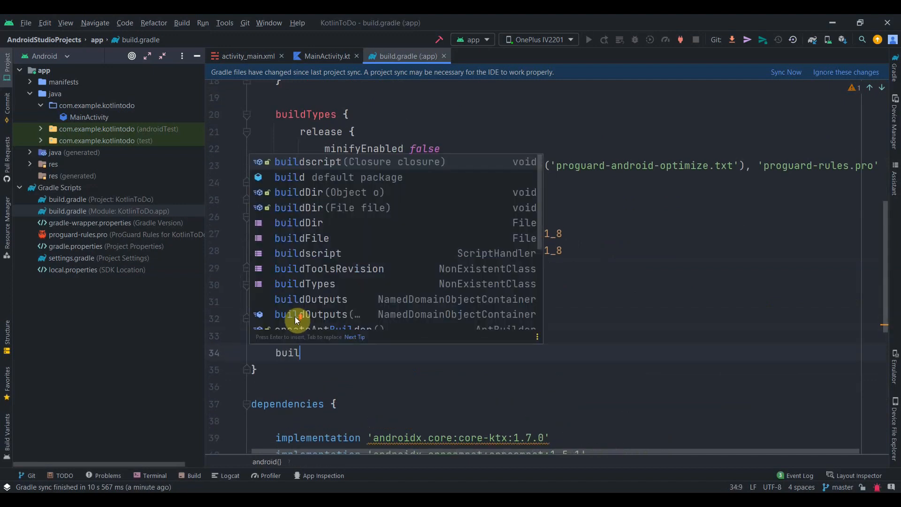
{"action": "type", "text": "dF"}
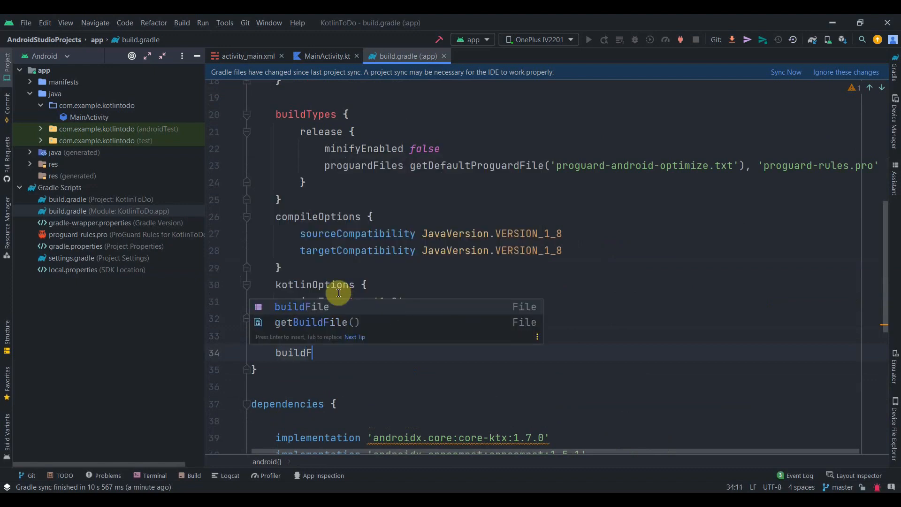
{"action": "type", "text": "eatures"}
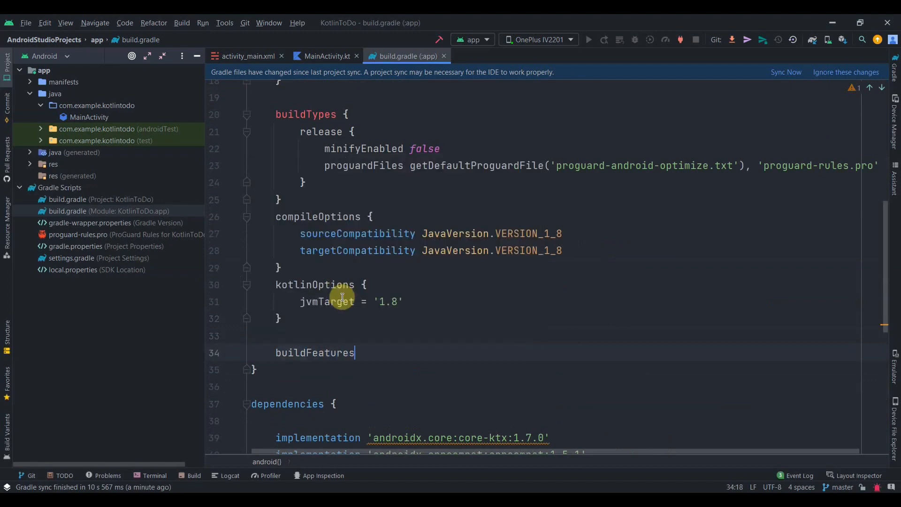
{"action": "type", "text": "{"}
{"action": "key", "text": "Return"}
{"action": "type", "text": "view"}
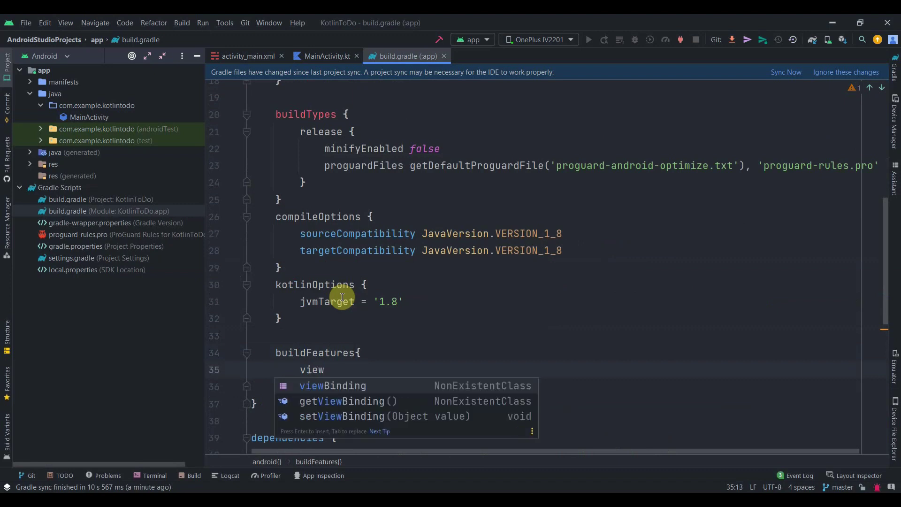
{"action": "key", "text": "Return"}
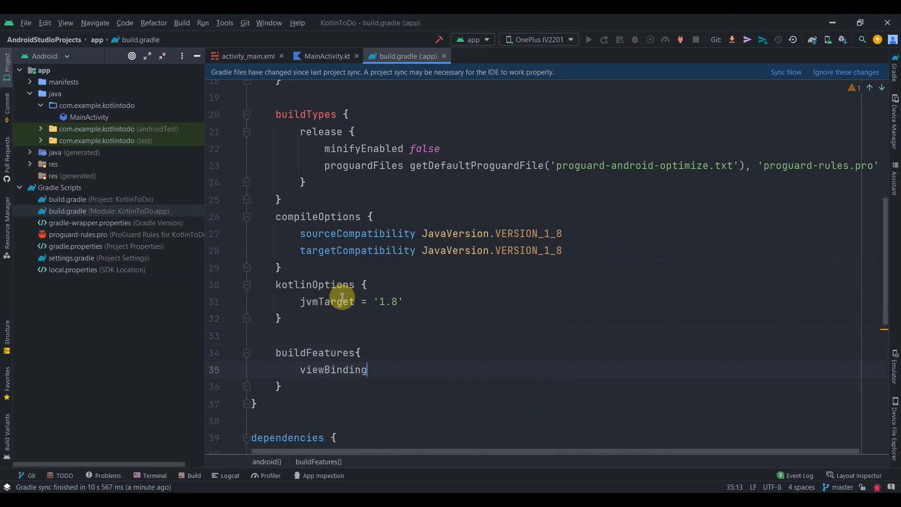
{"action": "type", "text": "true"}
{"action": "scroll", "coordinate": [383, 383], "scroll_direction": "up", "scroll_amount": 4}
{"action": "scroll", "coordinate": [390, 370], "scroll_direction": "up", "scroll_amount": 3}
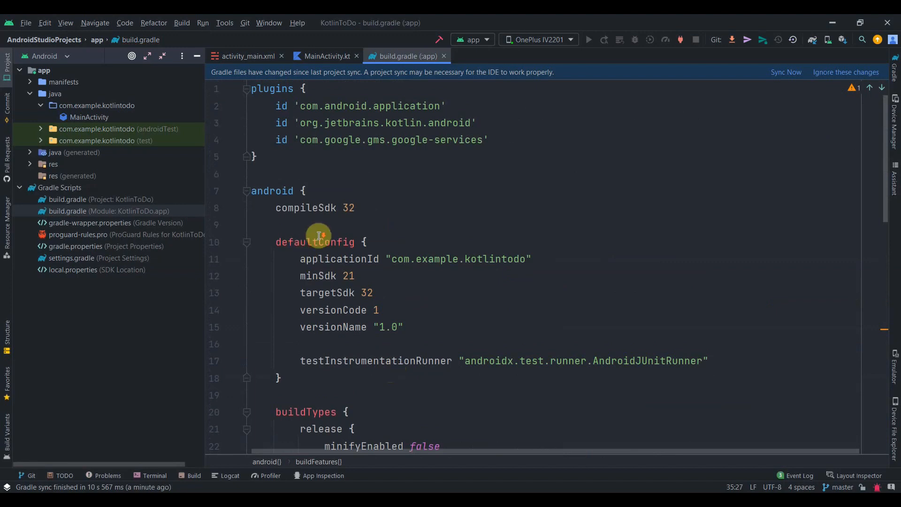
{"action": "scroll", "coordinate": [331, 324], "scroll_direction": "down", "scroll_amount": 8}
{"action": "left_click", "coordinate": [281, 280]}
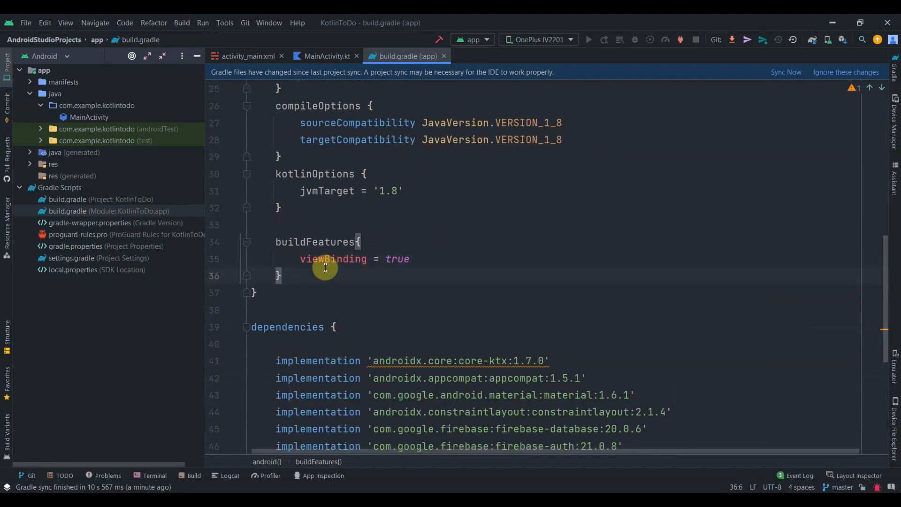
{"action": "scroll", "coordinate": [324, 268], "scroll_direction": "up", "scroll_amount": 10}
{"action": "left_click", "coordinate": [307, 191]}
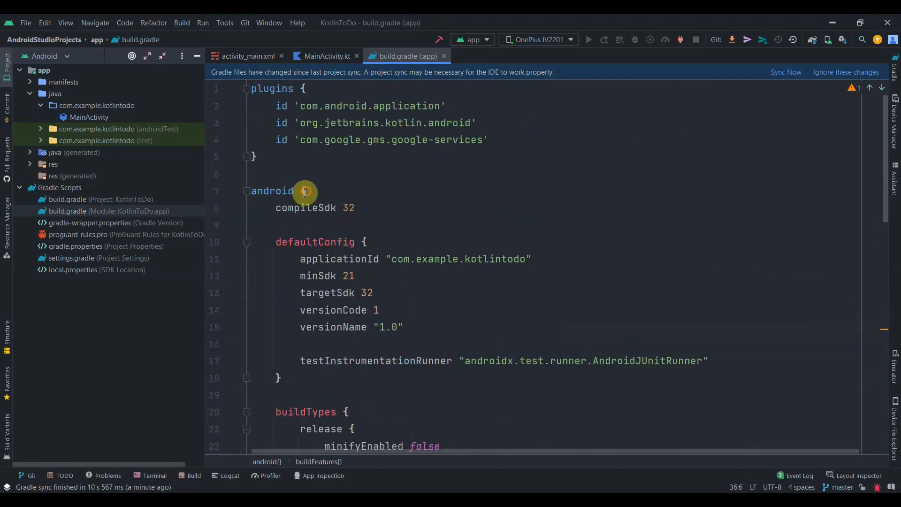
Sync the project with the changed build files and bring MainActivity.kt into the editor.
{"action": "left_click", "coordinate": [793, 73]}
{"action": "scroll", "coordinate": [504, 308], "scroll_direction": "down", "scroll_amount": 10}
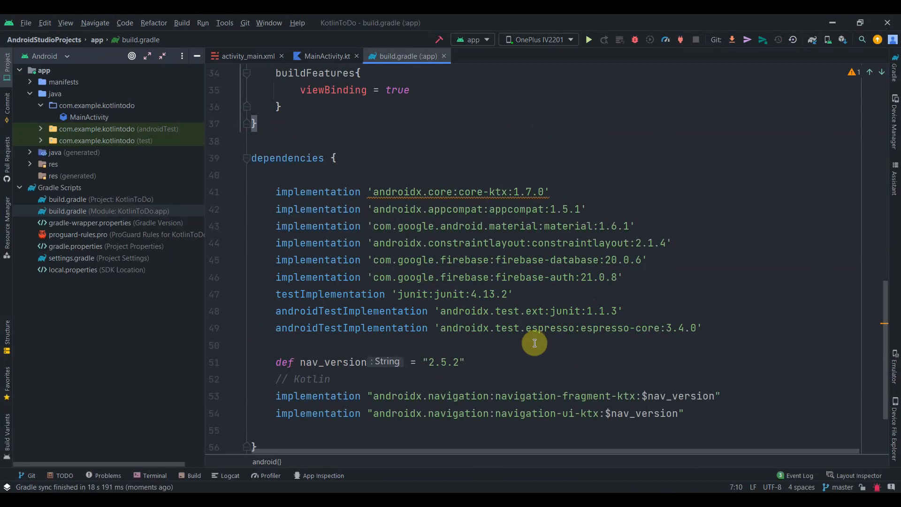
{"action": "left_click", "coordinate": [328, 55]}
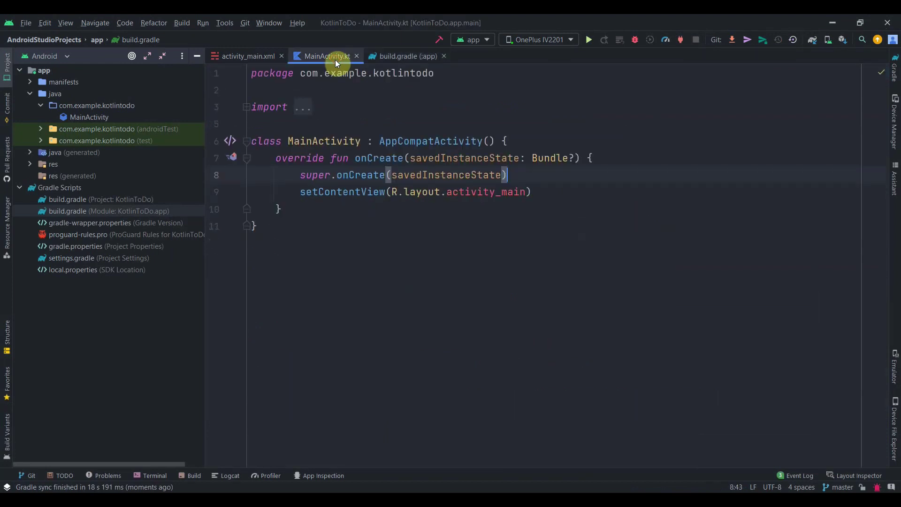
Delete the Hello World TextView from activity_main.xml in Split view.
{"action": "left_click", "coordinate": [247, 57]}
{"action": "left_click", "coordinate": [834, 71]}
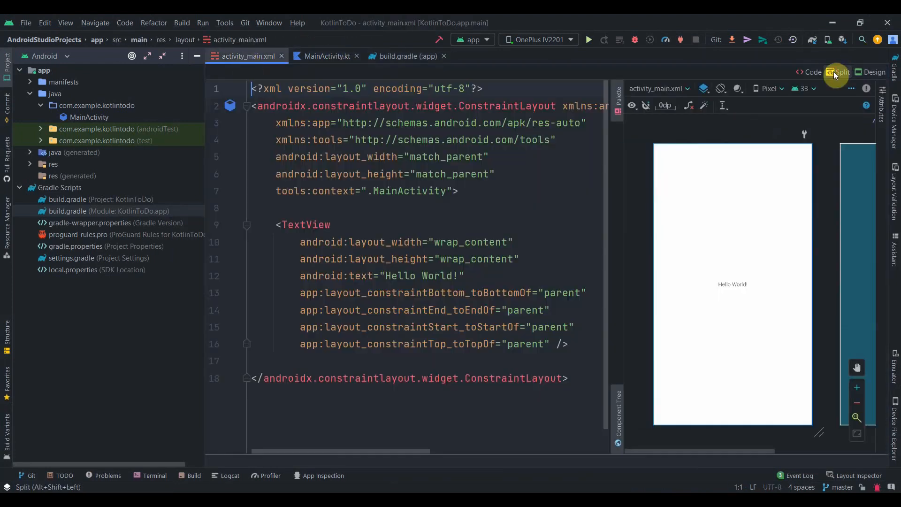
{"action": "left_click_drag", "start_coordinate": [568, 345], "coordinate": [260, 211]}
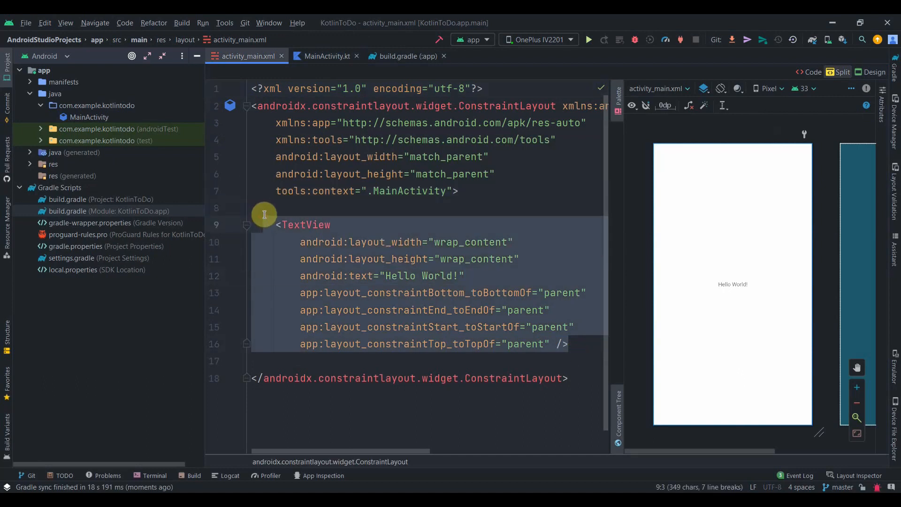
{"action": "key", "text": "Delete"}
Create a new 'fragments' package under com.example.kotlintodo.
{"action": "left_click", "coordinate": [96, 107]}
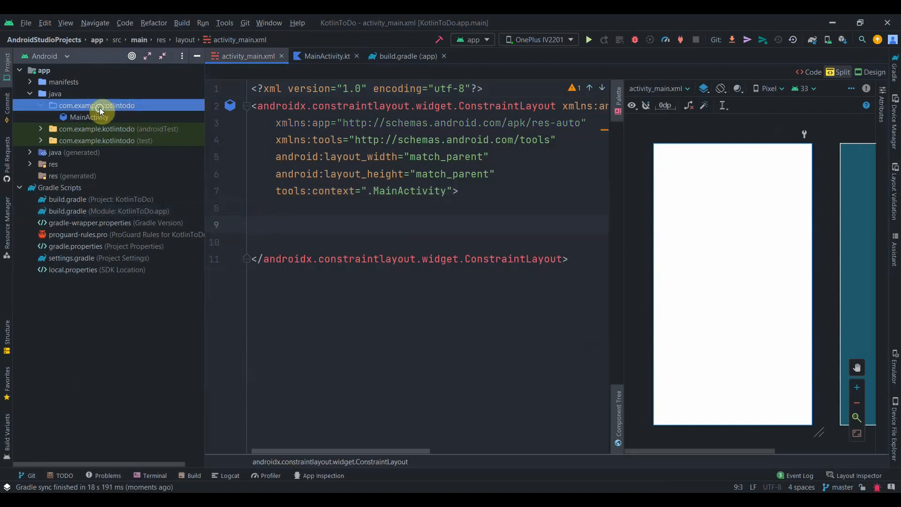
{"action": "right_click", "coordinate": [99, 110]}
{"action": "mouse_move", "coordinate": [121, 114]}
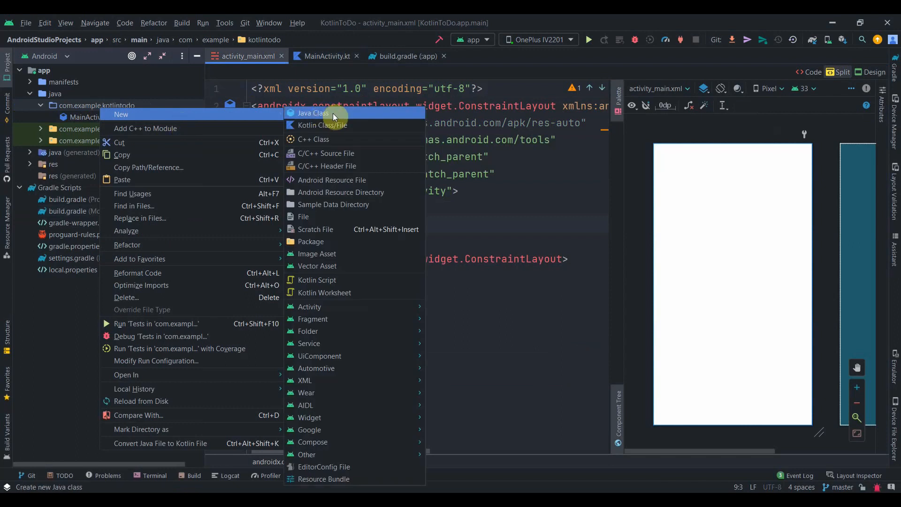
{"action": "left_click", "coordinate": [334, 241]}
{"action": "type", "text": "com.example.kotlintodo.fragmen"}
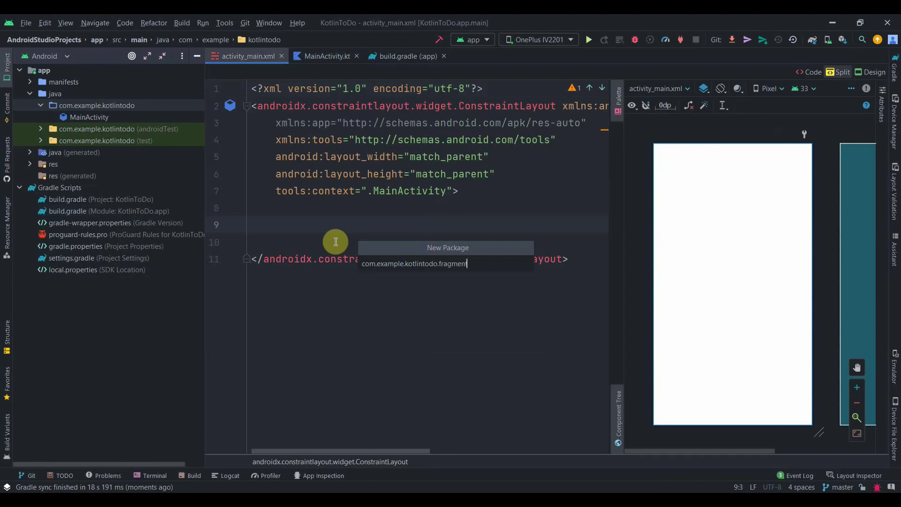
{"action": "type", "text": "ts"}
{"action": "key", "text": "Return"}
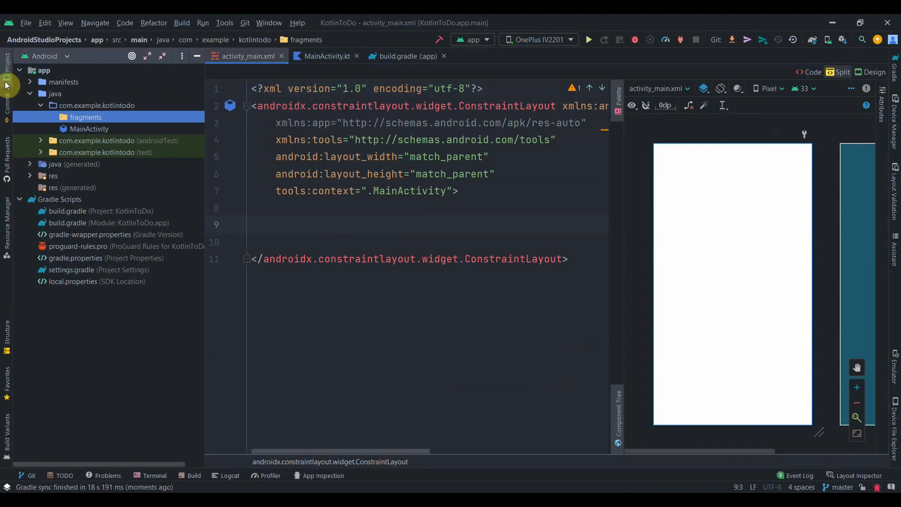
Create blank SplashFragment and SignInFragment in the fragments package via New > Fragment (Blank).
{"action": "right_click", "coordinate": [104, 114]}
{"action": "mouse_move", "coordinate": [197, 122]}
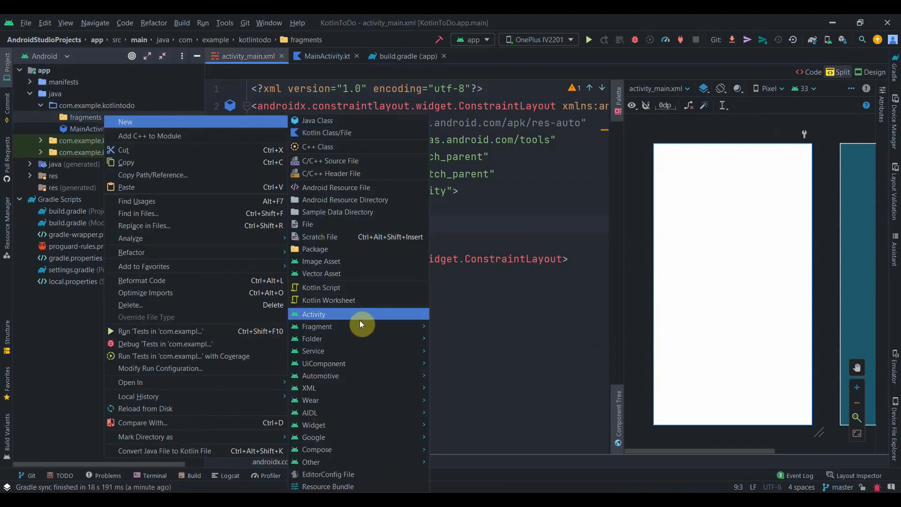
{"action": "mouse_move", "coordinate": [357, 326]}
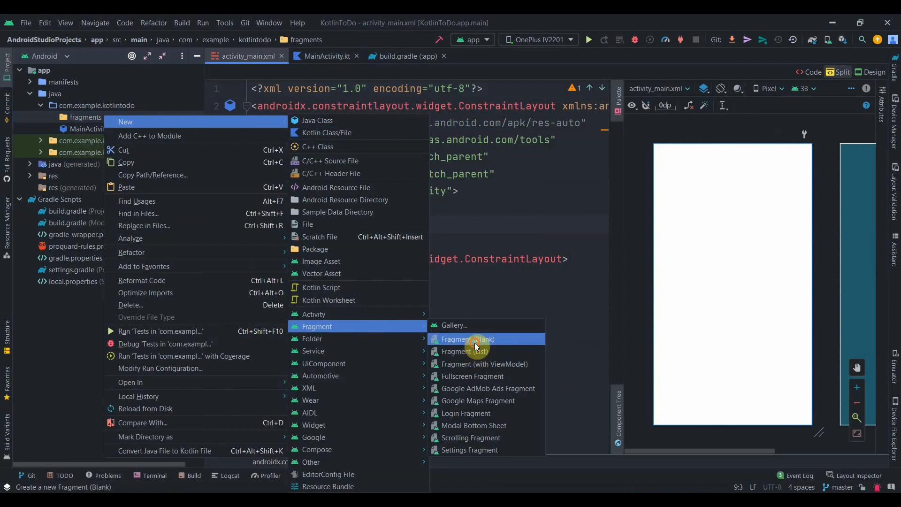
{"action": "left_click", "coordinate": [472, 339]}
{"action": "left_click_drag", "start_coordinate": [251, 153], "coordinate": [217, 154]}
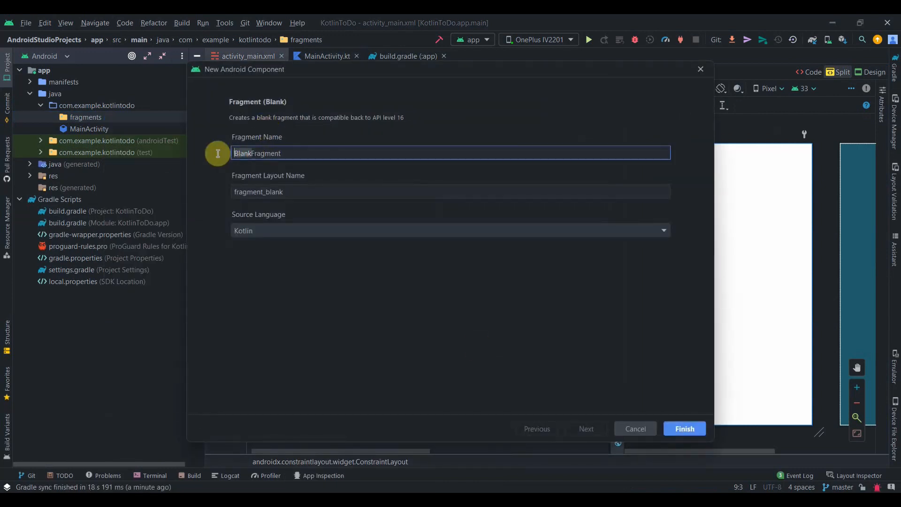
{"action": "type", "text": "Sp"}
{"action": "type", "text": "lash"}
{"action": "left_click", "coordinate": [695, 430]}
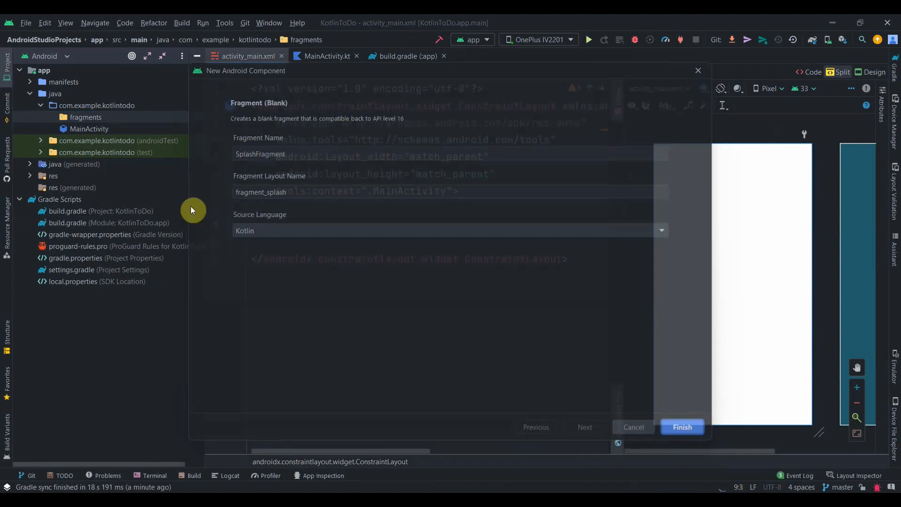
{"action": "right_click", "coordinate": [110, 119]}
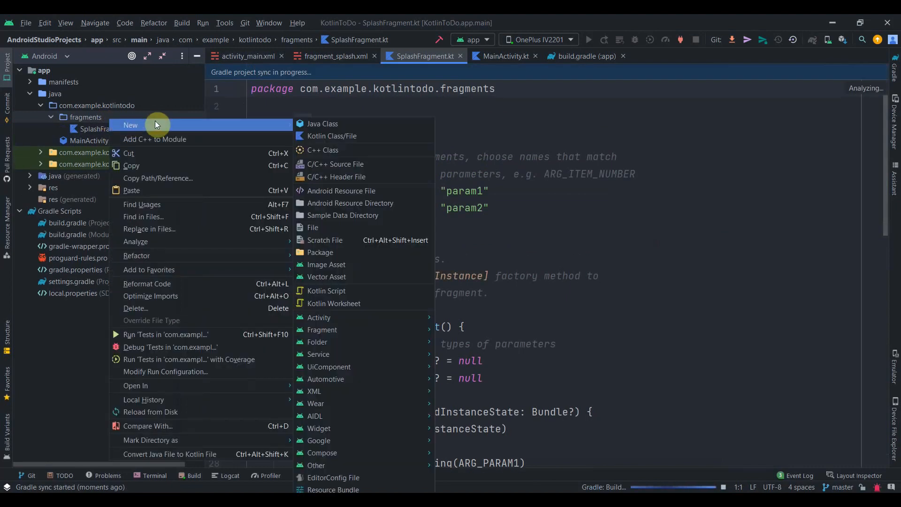
{"action": "mouse_move", "coordinate": [200, 125]}
{"action": "mouse_move", "coordinate": [323, 330]}
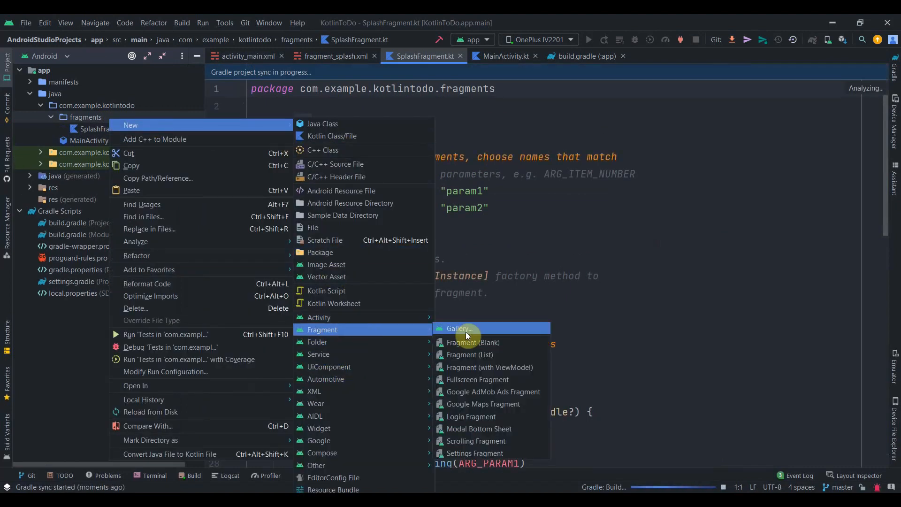
{"action": "left_click", "coordinate": [528, 352]}
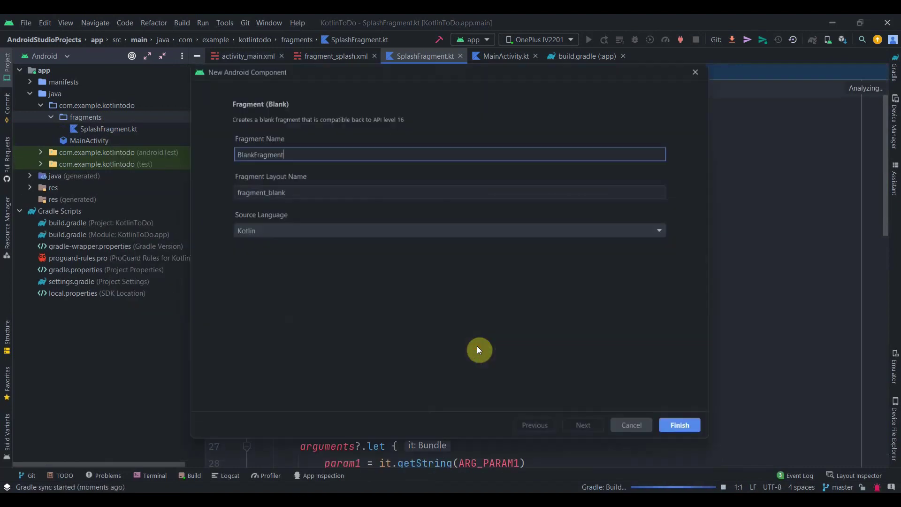
{"action": "left_click", "coordinate": [251, 153]}
{"action": "left_click_drag", "start_coordinate": [251, 152], "coordinate": [233, 154]}
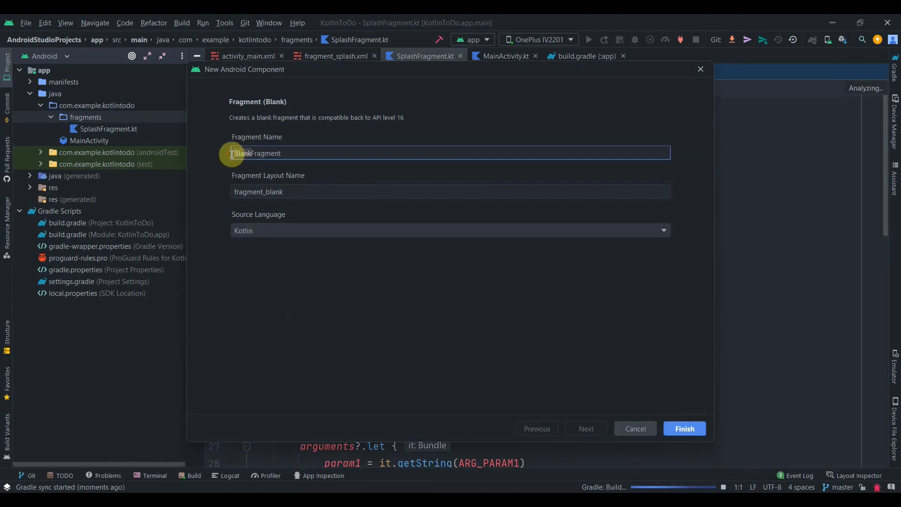
{"action": "key", "text": "BackSpace"}
{"action": "key", "text": "Return"}
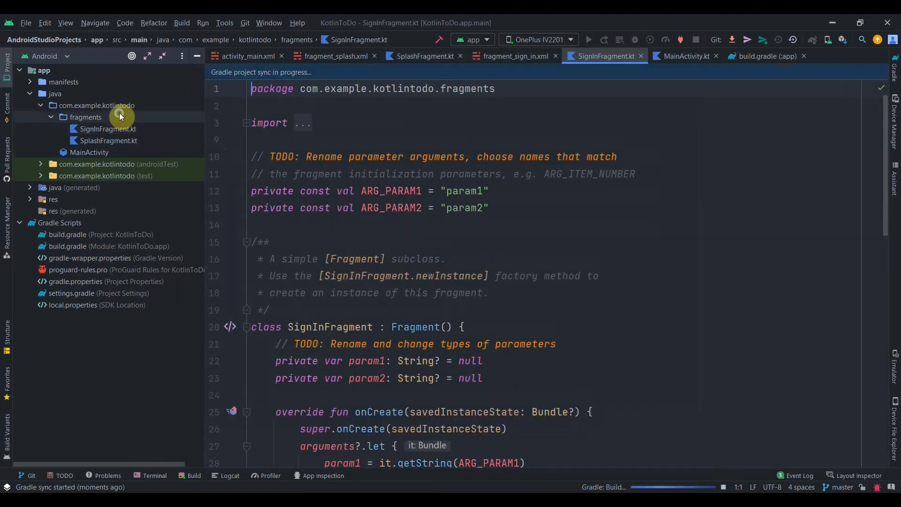
Create blank SignUpFragment and HomeFragment in the fragments package the same way.
{"action": "right_click", "coordinate": [119, 115]}
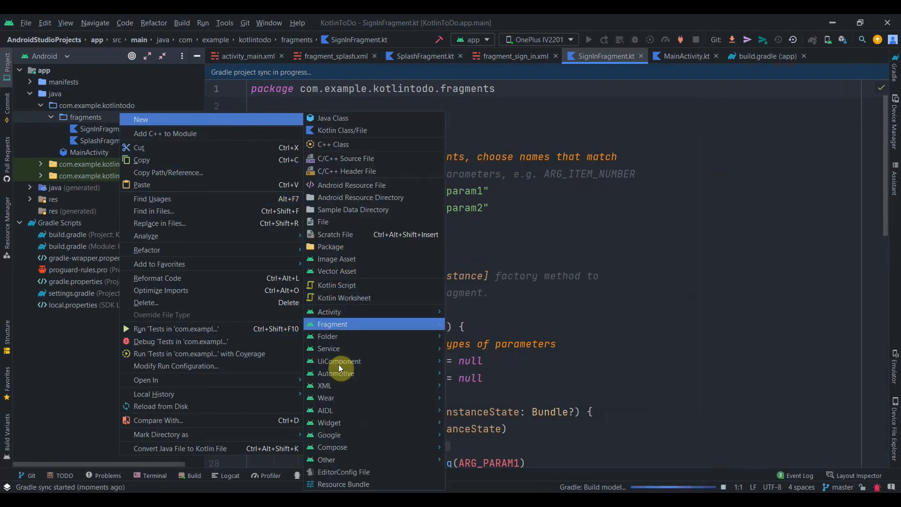
{"action": "mouse_move", "coordinate": [212, 119]}
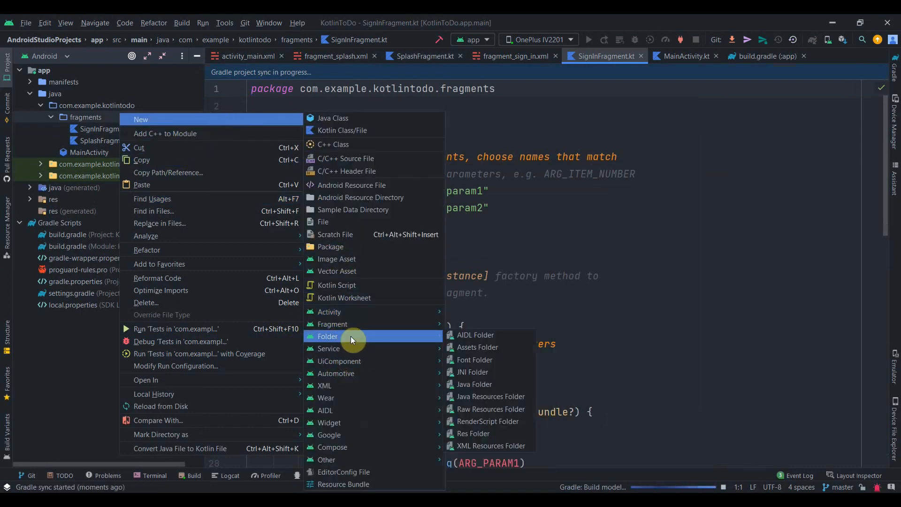
{"action": "left_click", "coordinate": [466, 336]}
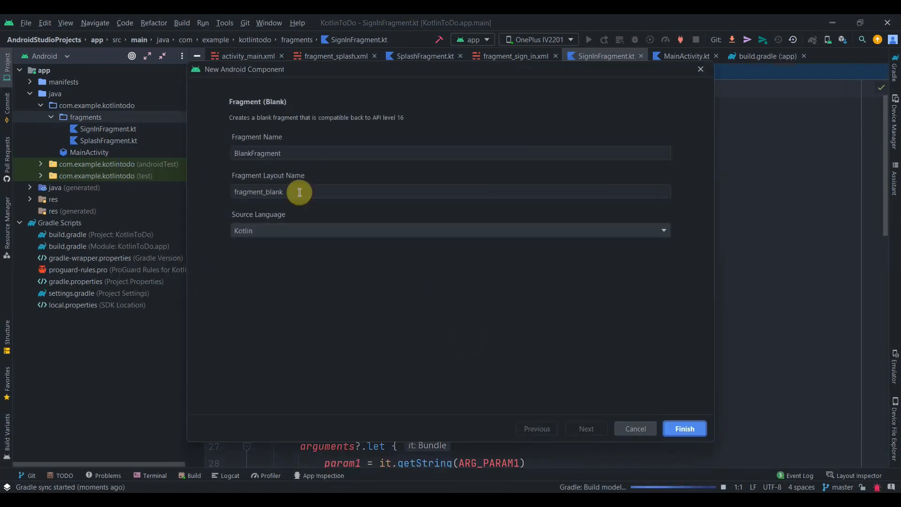
{"action": "left_click", "coordinate": [258, 154]}
{"action": "left_click_drag", "start_coordinate": [251, 152], "coordinate": [231, 151]}
{"action": "type", "text": "SignUp"}
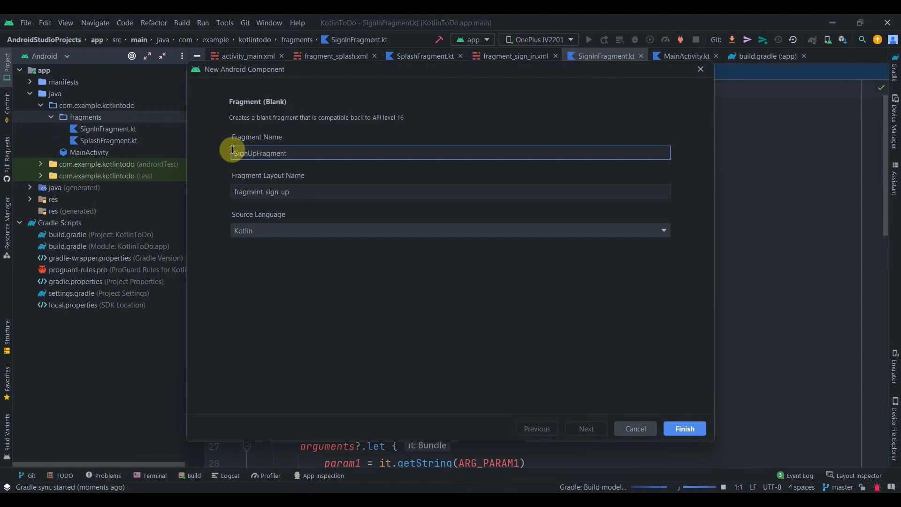
{"action": "key", "text": "Return"}
{"action": "right_click", "coordinate": [106, 118]}
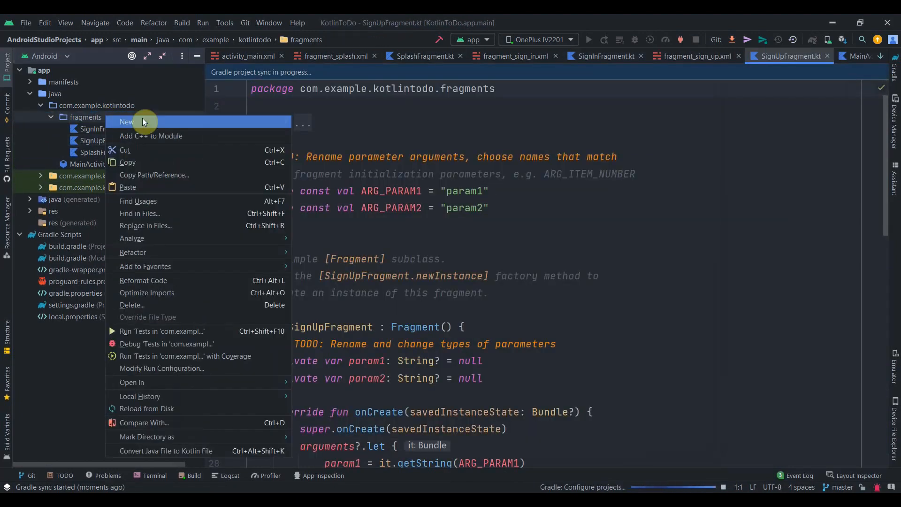
{"action": "mouse_move", "coordinate": [319, 326]}
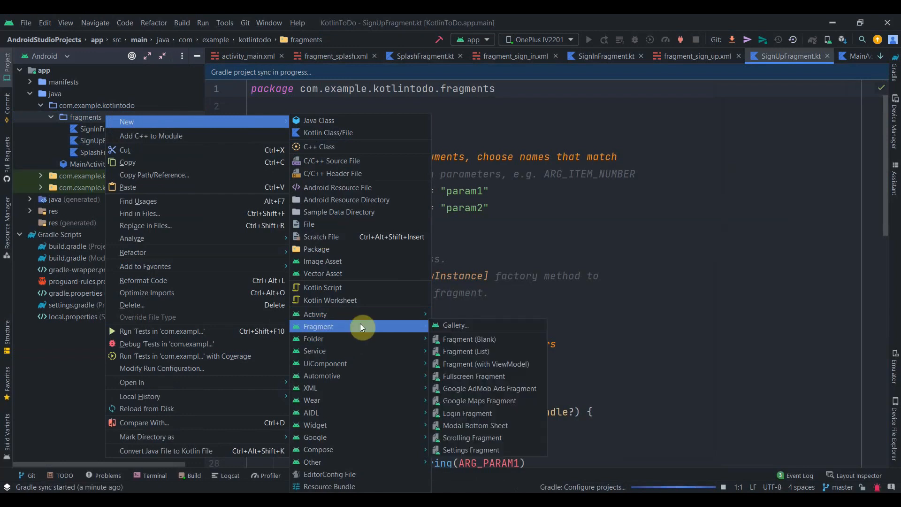
{"action": "left_click", "coordinate": [469, 339]}
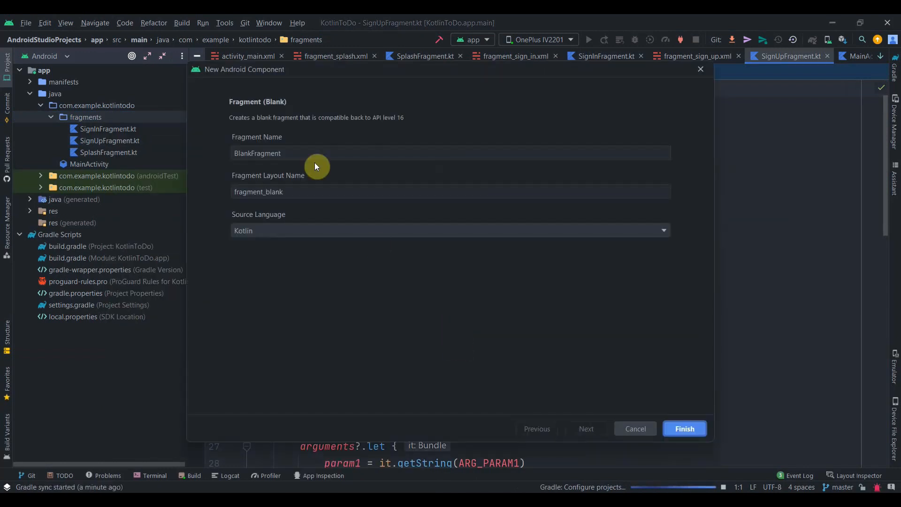
{"action": "left_click_drag", "start_coordinate": [252, 153], "coordinate": [224, 154]}
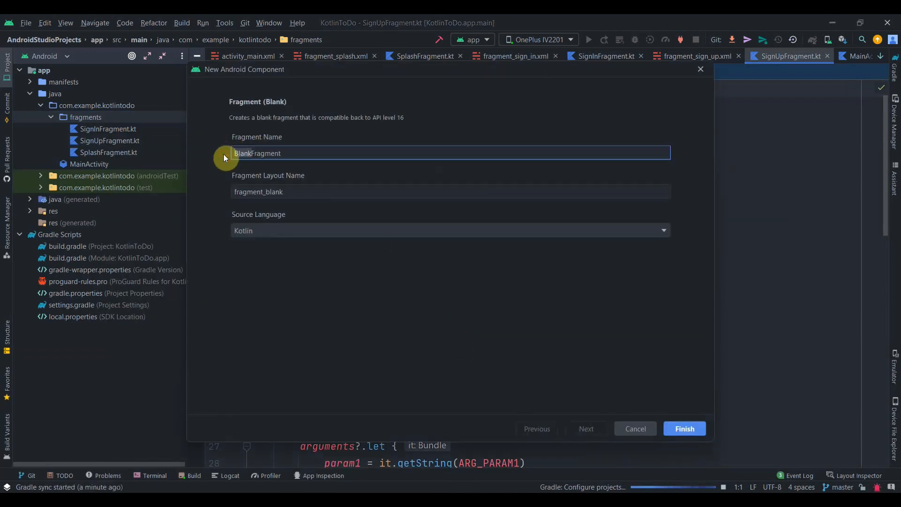
{"action": "type", "text": "Home"}
{"action": "key", "text": "Return"}
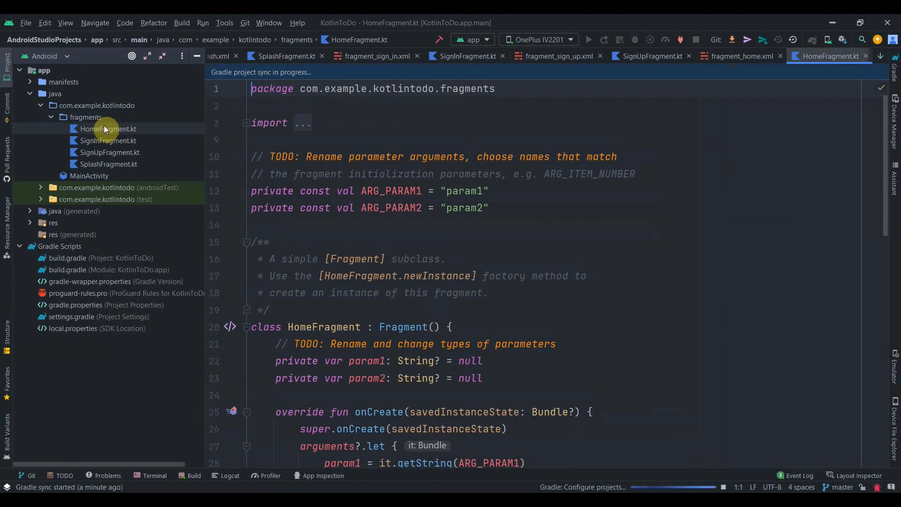
Close all editor files, then review MainActivity, activity_main, SplashFragment.kt and the fragment_splash layout.
{"action": "right_click", "coordinate": [378, 55]}
{"action": "left_click", "coordinate": [413, 82]}
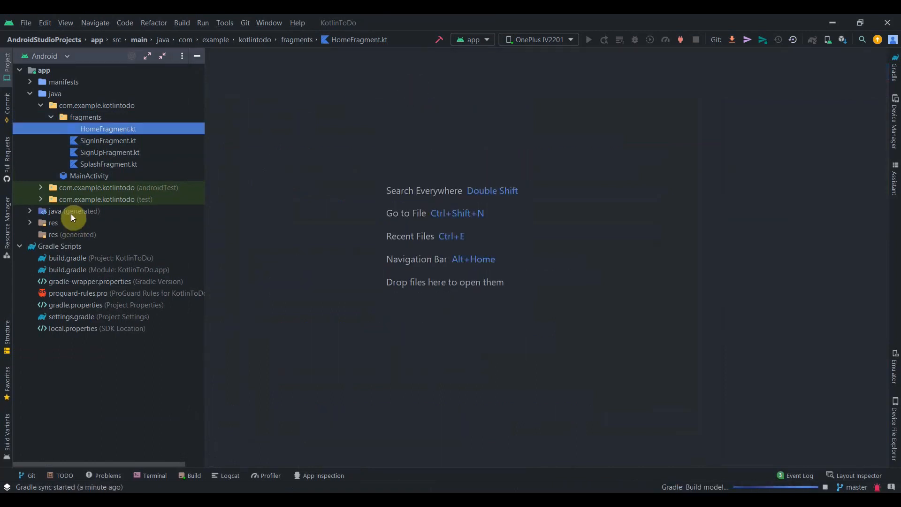
{"action": "double_click", "coordinate": [89, 178]}
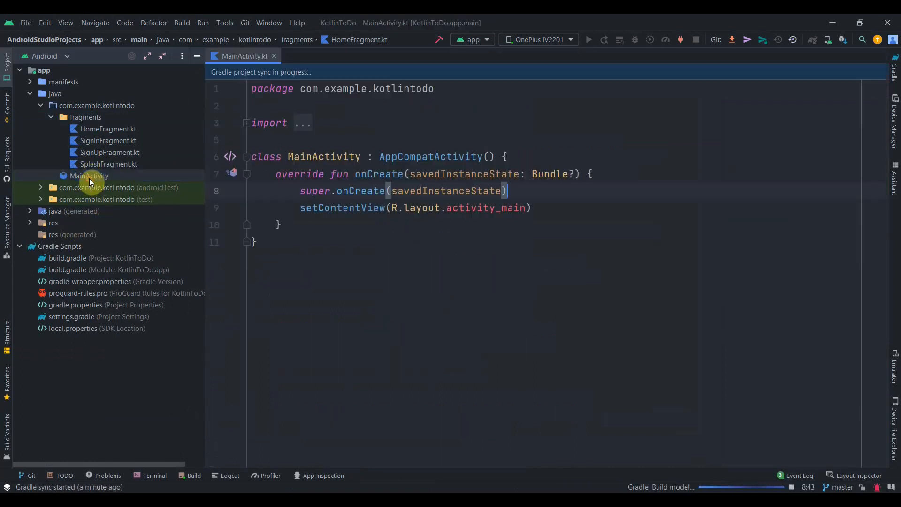
{"action": "key", "text": "Down"}
{"action": "key", "text": "Down"}
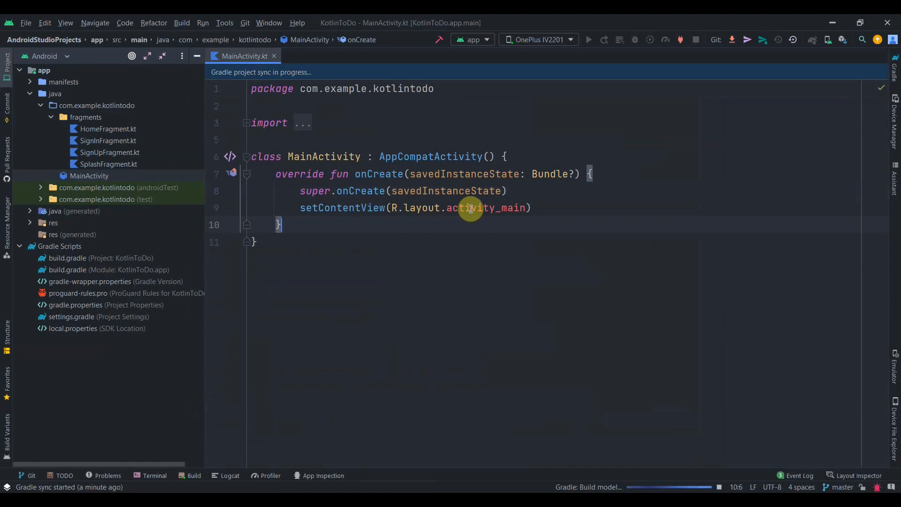
{"action": "left_click", "coordinate": [471, 210], "text": "ctrl"}
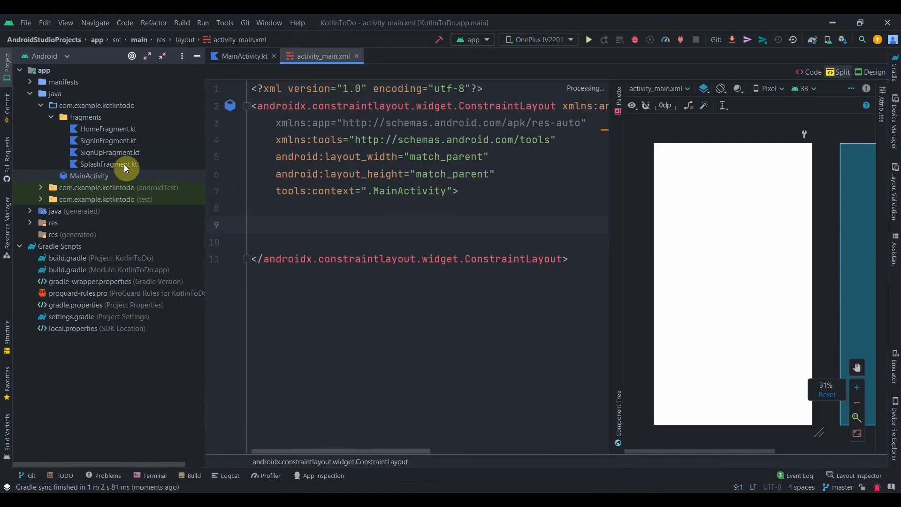
{"action": "double_click", "coordinate": [124, 165]}
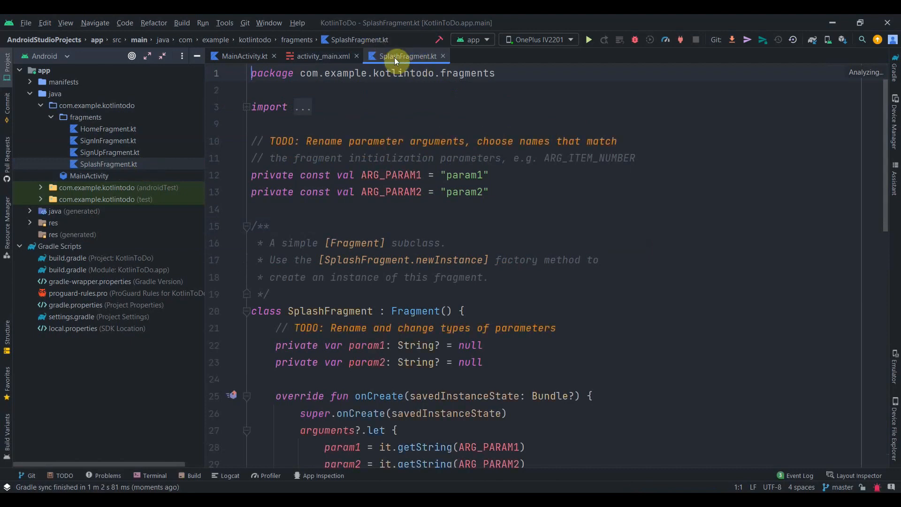
{"action": "scroll", "coordinate": [423, 261], "scroll_direction": "down", "scroll_amount": 5}
{"action": "scroll", "coordinate": [429, 332], "scroll_direction": "down", "scroll_amount": 5}
{"action": "scroll", "coordinate": [434, 331], "scroll_direction": "down", "scroll_amount": 3}
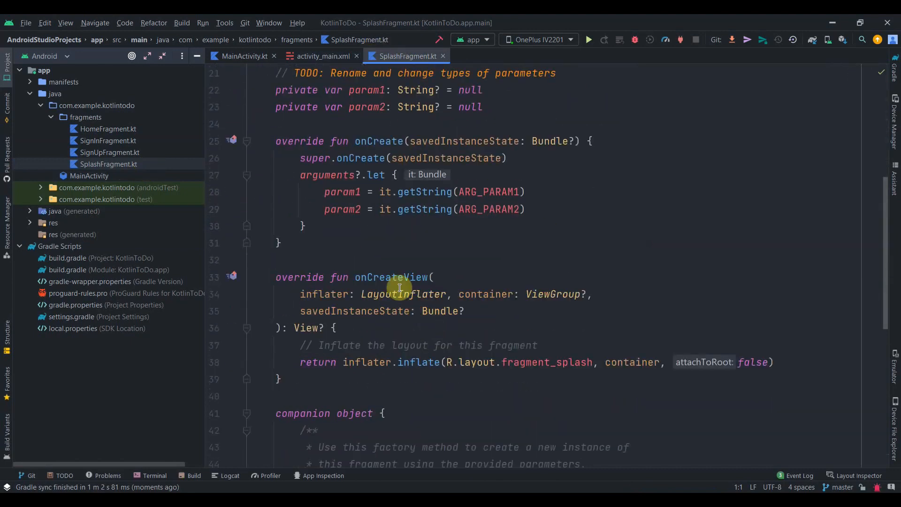
{"action": "scroll", "coordinate": [416, 296], "scroll_direction": "down", "scroll_amount": 4}
{"action": "scroll", "coordinate": [411, 286], "scroll_direction": "down", "scroll_amount": 3}
{"action": "scroll", "coordinate": [412, 283], "scroll_direction": "down", "scroll_amount": 2}
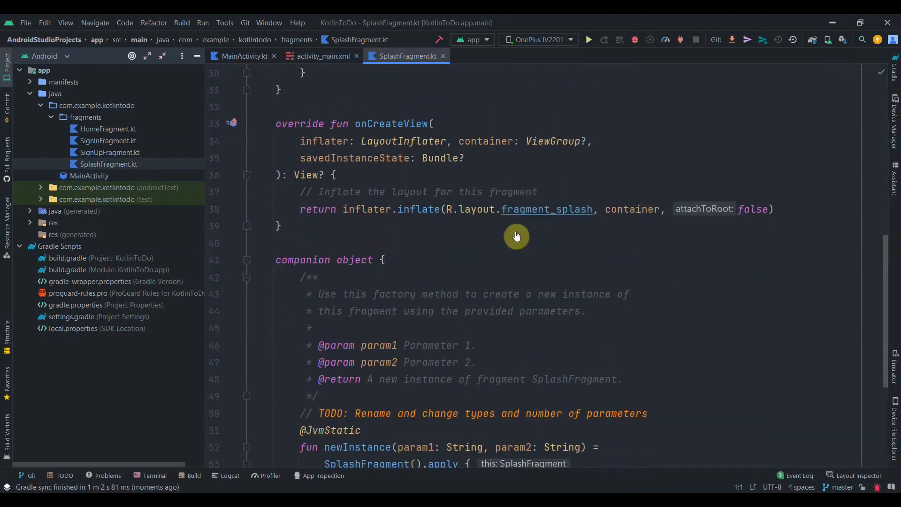
{"action": "left_click", "coordinate": [547, 209], "text": "ctrl"}
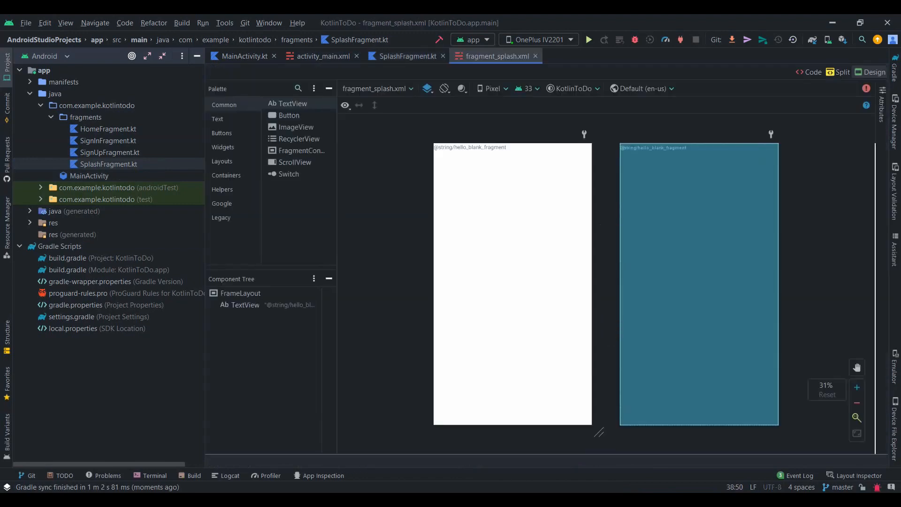
In Figma, select the splash screen's dark header shape to read its fill colour 21108A, then return.
{"action": "key", "text": "alt+Tab"}
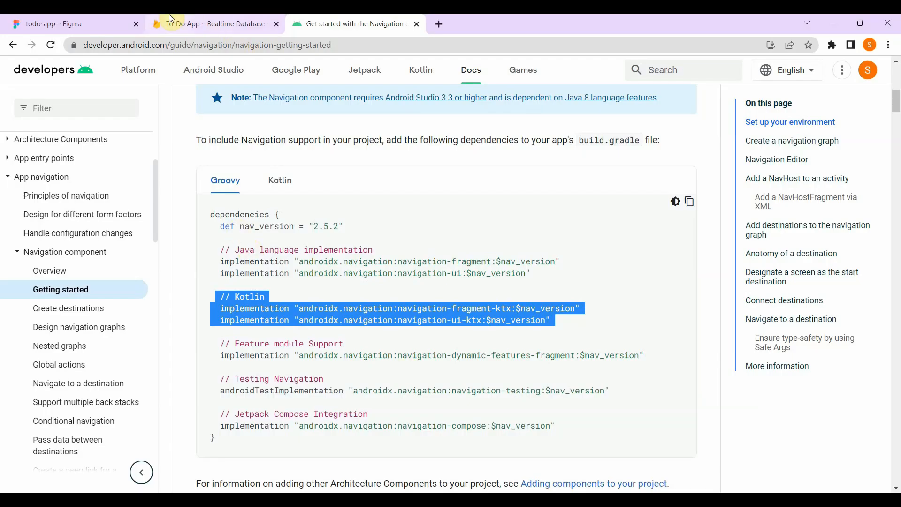
{"action": "left_click", "coordinate": [54, 23]}
{"action": "left_click", "coordinate": [274, 243]}
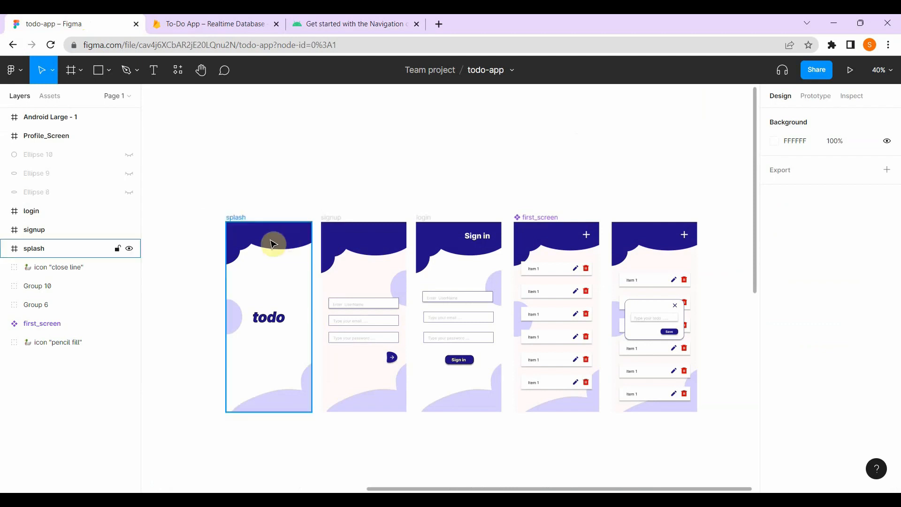
{"action": "double_click", "coordinate": [277, 242]}
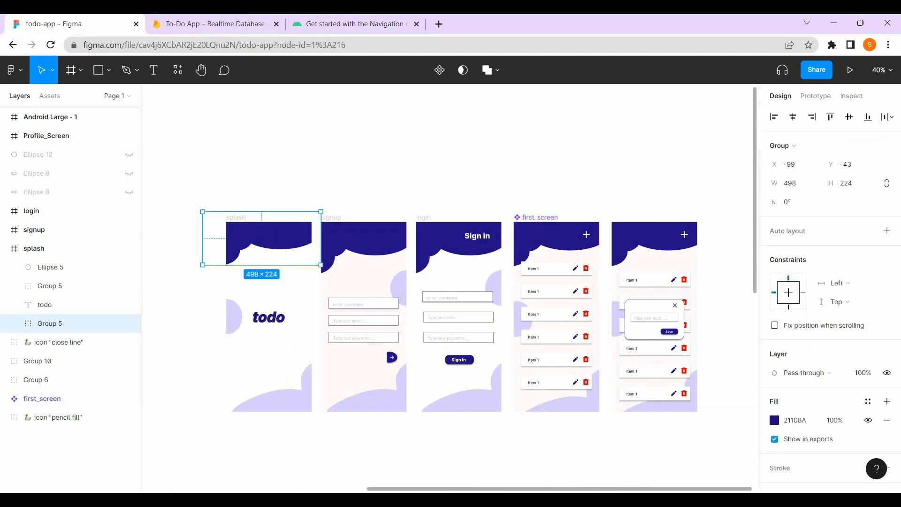
{"action": "key", "text": "alt+Tab"}
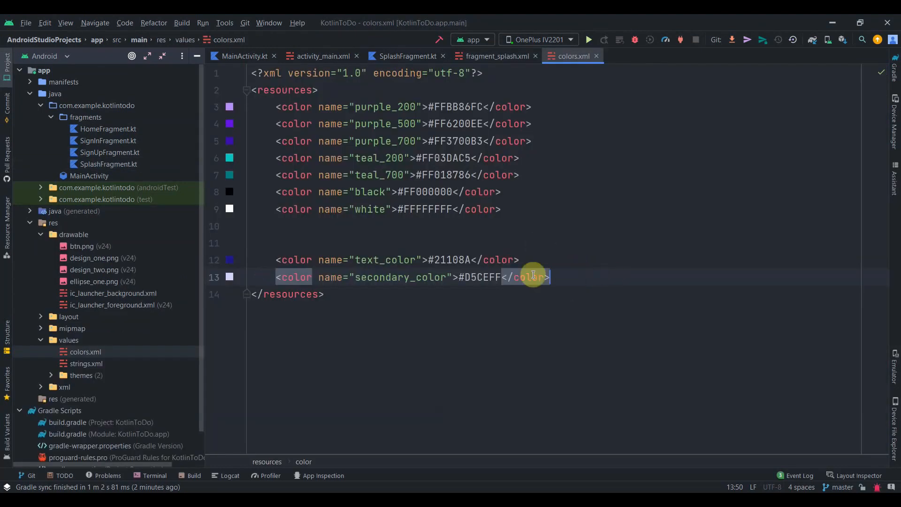
Review the text_color and secondary_color lines in colors.xml, then return to fragment_splash.xml.
{"action": "left_click_drag", "start_coordinate": [551, 277], "coordinate": [311, 224]}
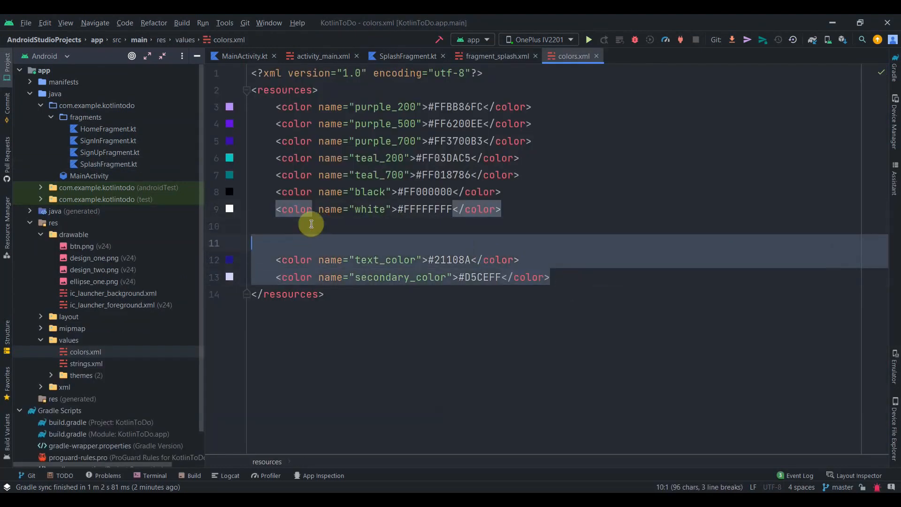
{"action": "left_click", "coordinate": [293, 260]}
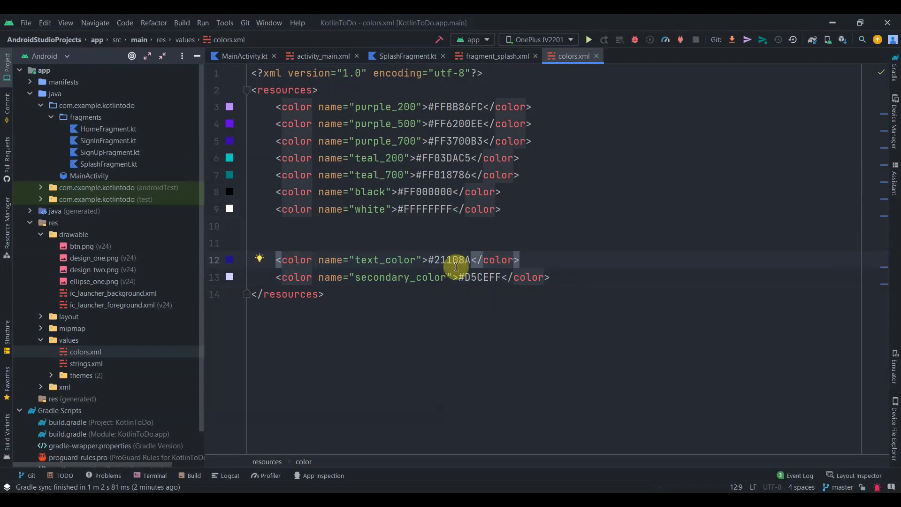
{"action": "left_click", "coordinate": [502, 59]}
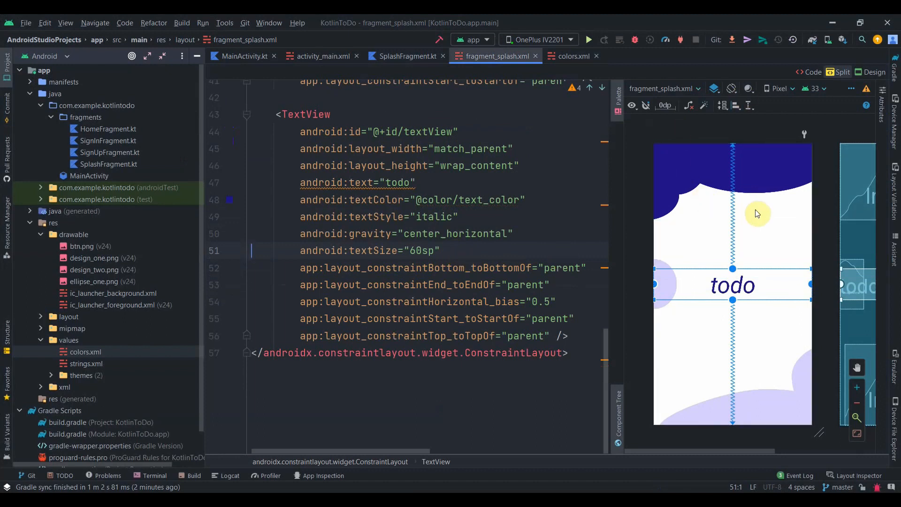
Change the splash 'todo' TextView's textStyle to italic|bold.
{"action": "left_click", "coordinate": [320, 114]}
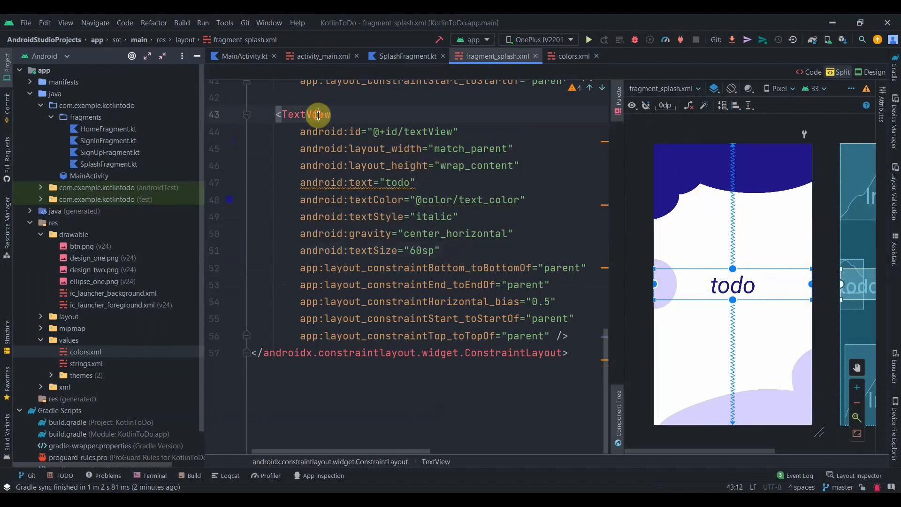
{"action": "left_click", "coordinate": [451, 218]}
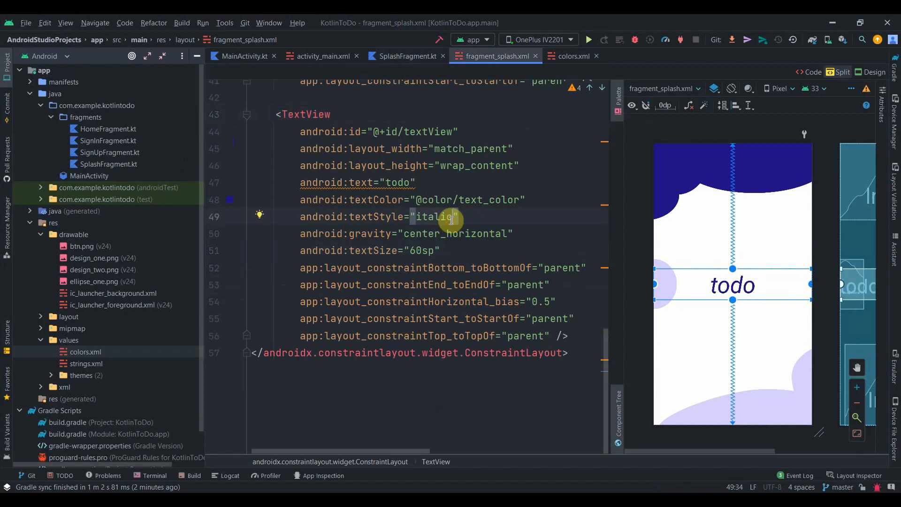
{"action": "type", "text": "|bol"}
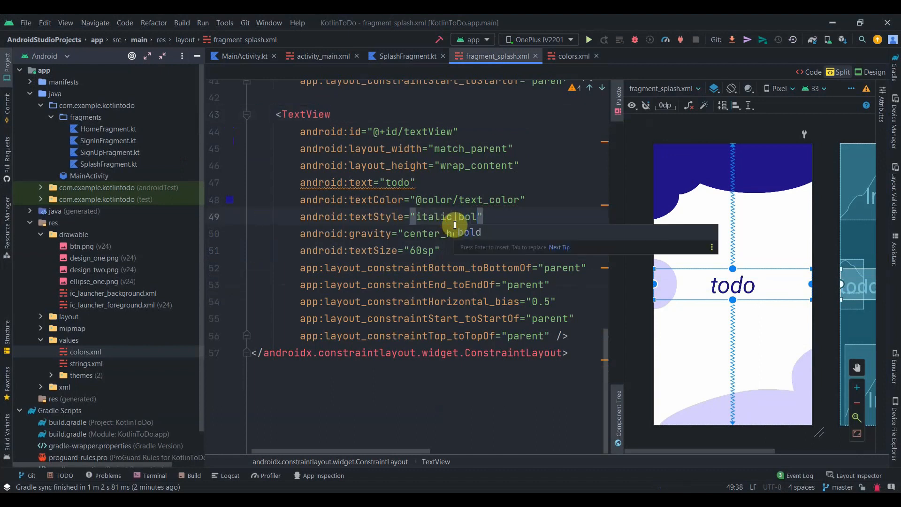
{"action": "key", "text": "Return"}
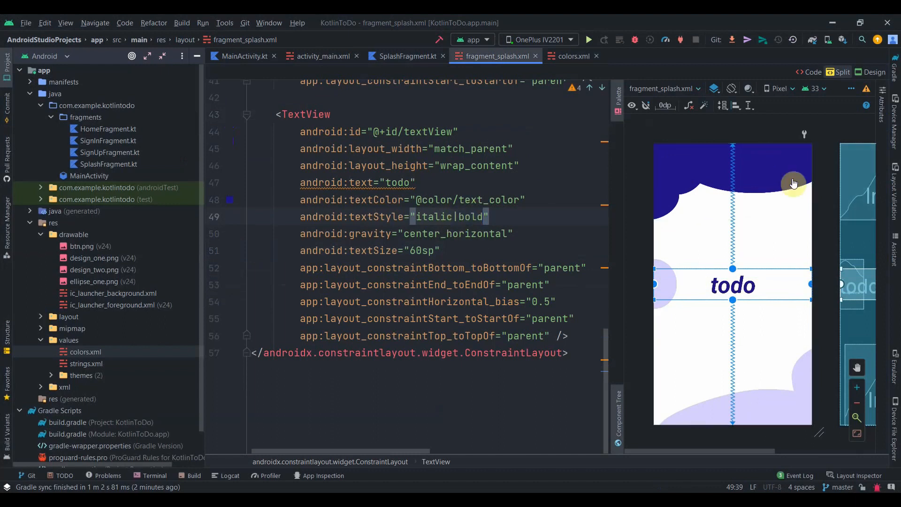
Set the TextView's textSize to 80sp, then close fragment_splash.xml and SplashFragment.kt.
{"action": "left_click", "coordinate": [416, 252]}
{"action": "key", "text": "BackSpace"}
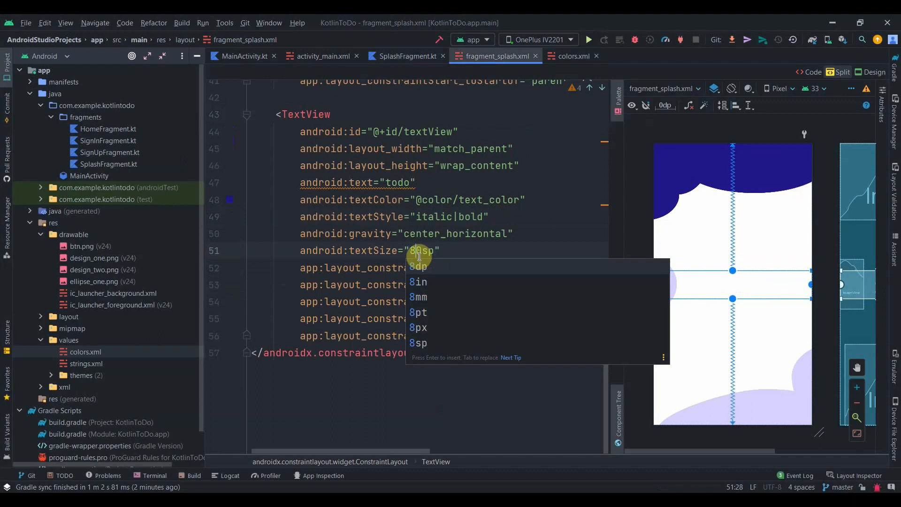
{"action": "type", "text": "8"}
{"action": "left_click", "coordinate": [569, 131]}
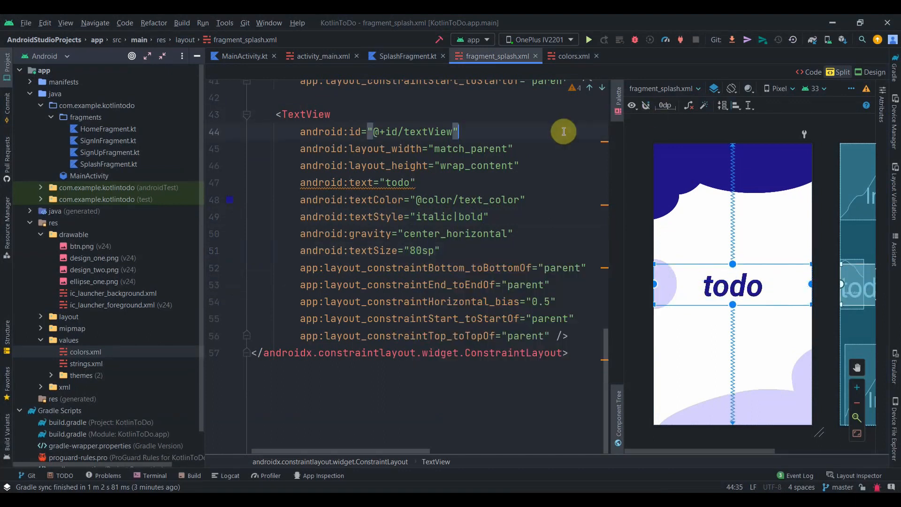
{"action": "left_click", "coordinate": [830, 130]}
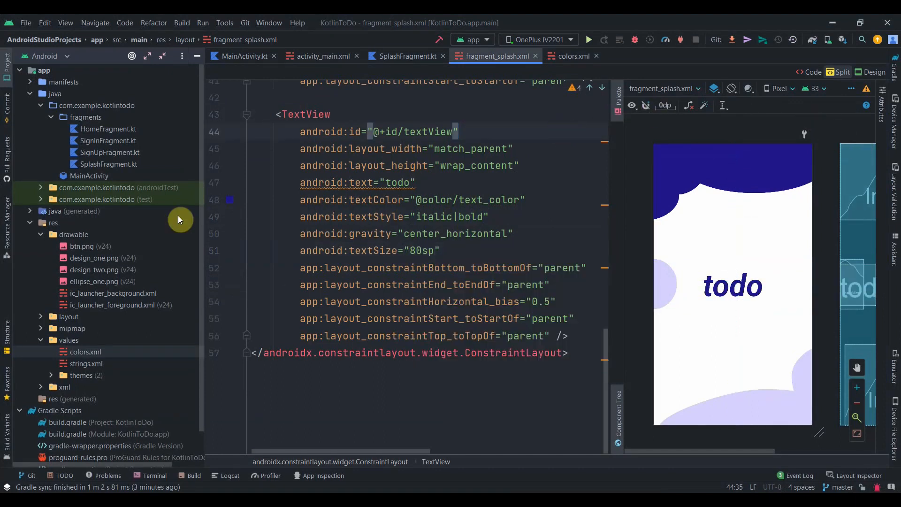
{"action": "left_click", "coordinate": [538, 58]}
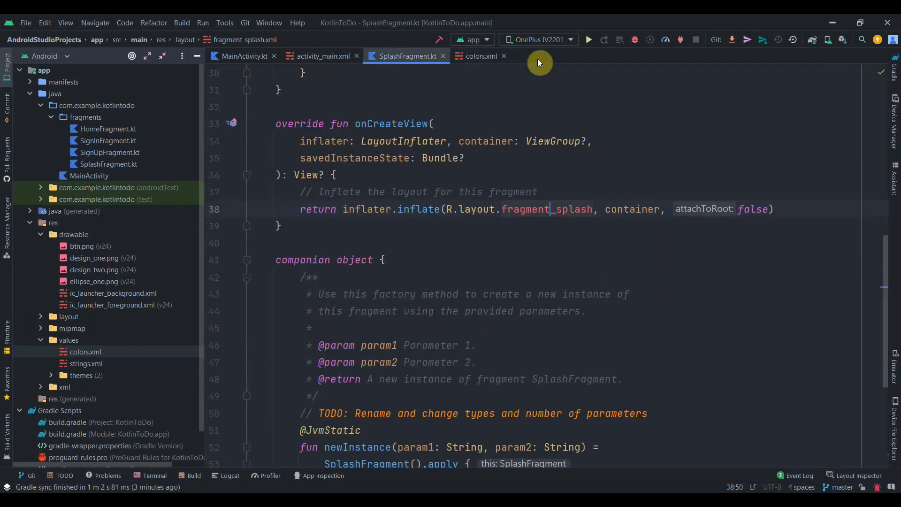
{"action": "left_click", "coordinate": [445, 57]}
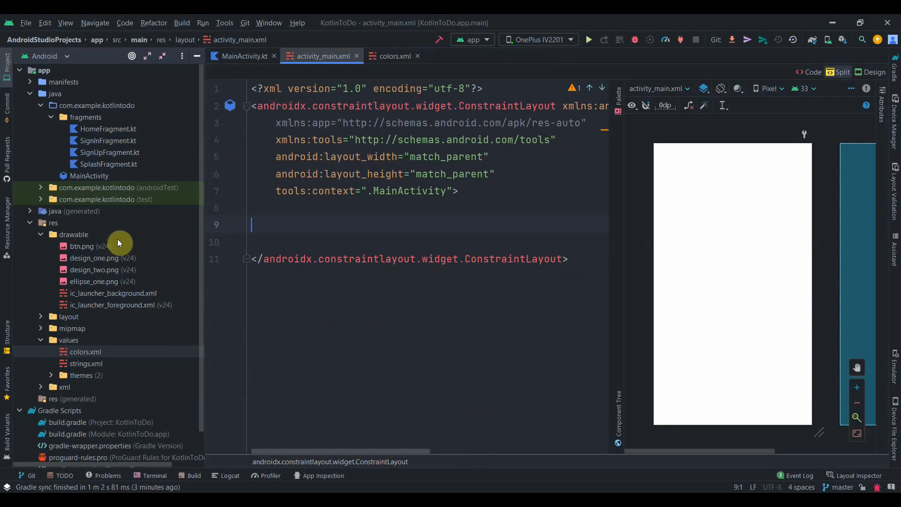
{"action": "scroll", "coordinate": [112, 245], "scroll_direction": "down", "scroll_amount": 2}
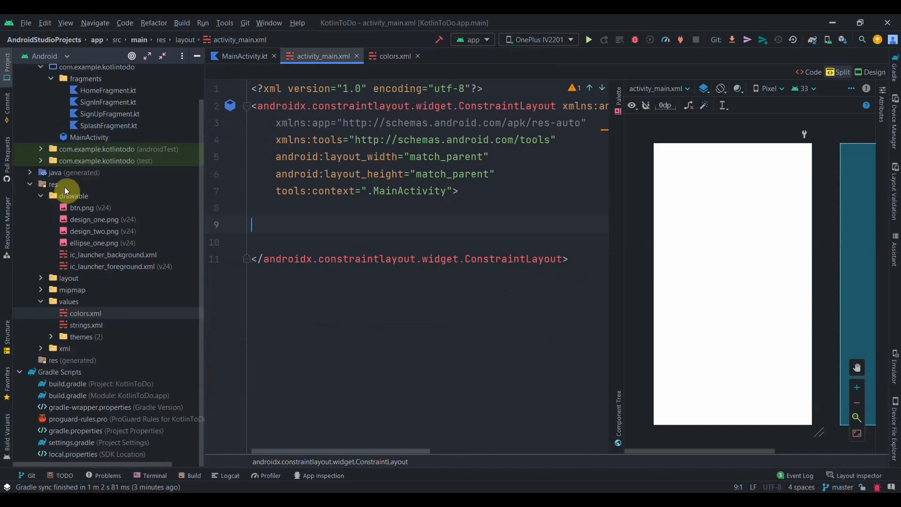
Create a new Android Resource Directory under res with resource type navigation.
{"action": "right_click", "coordinate": [60, 185]}
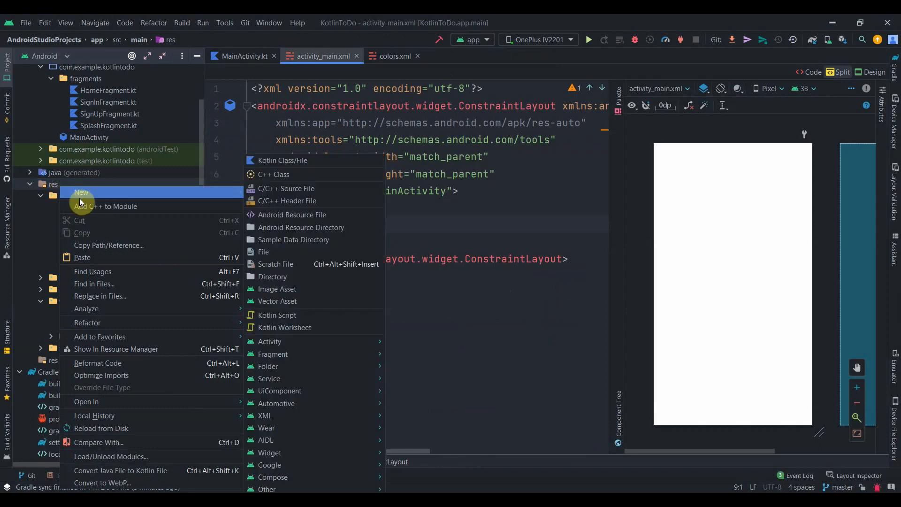
{"action": "mouse_move", "coordinate": [82, 193]}
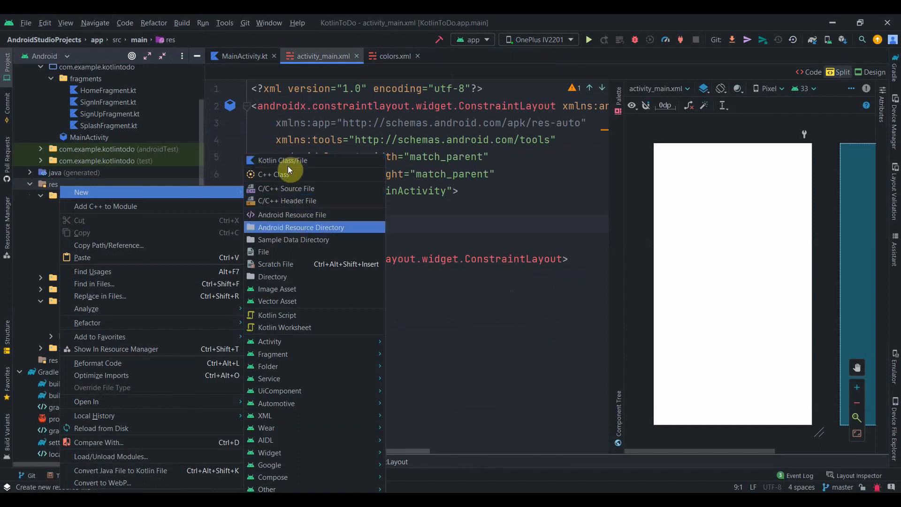
{"action": "left_click", "coordinate": [293, 233]}
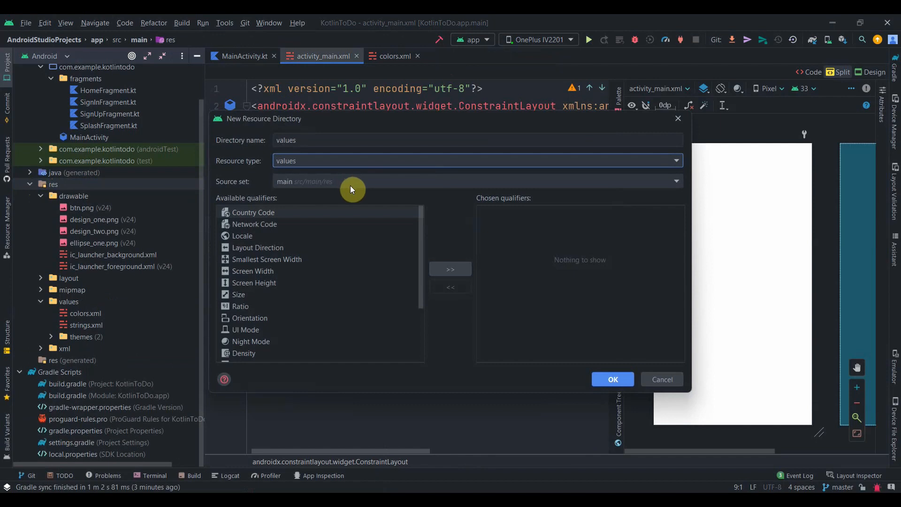
{"action": "left_click", "coordinate": [326, 163]}
{"action": "left_click", "coordinate": [322, 192]}
{"action": "left_click", "coordinate": [614, 380]}
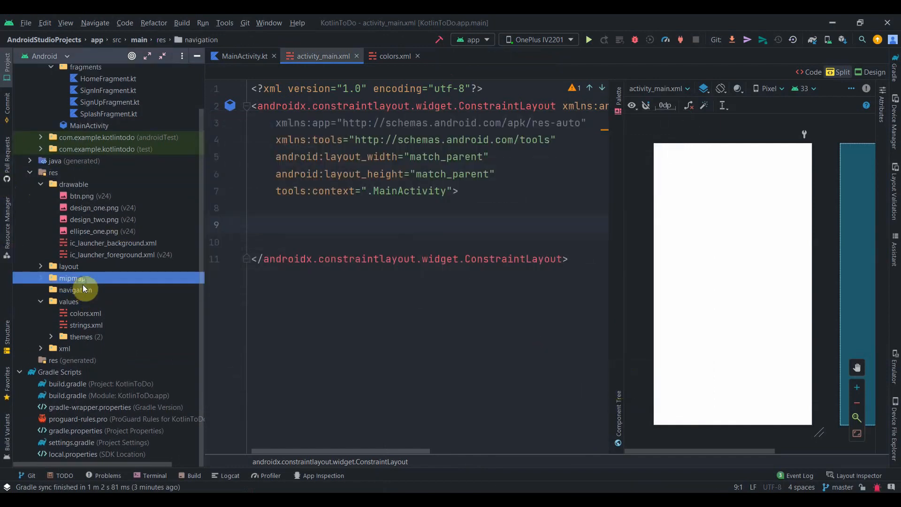
Create a Navigation Resource File named nav_graph inside the navigation folder.
{"action": "right_click", "coordinate": [71, 278]}
{"action": "left_click", "coordinate": [71, 290]}
{"action": "right_click", "coordinate": [70, 291]}
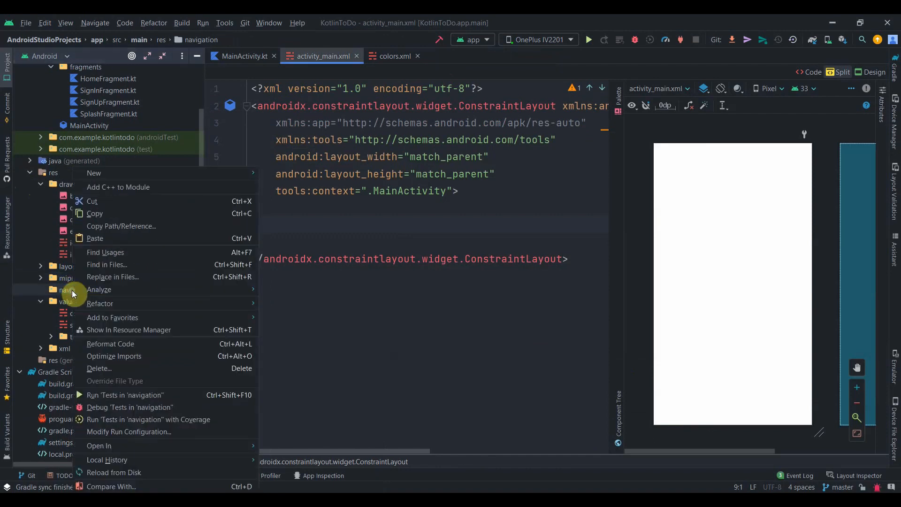
{"action": "mouse_move", "coordinate": [94, 173]}
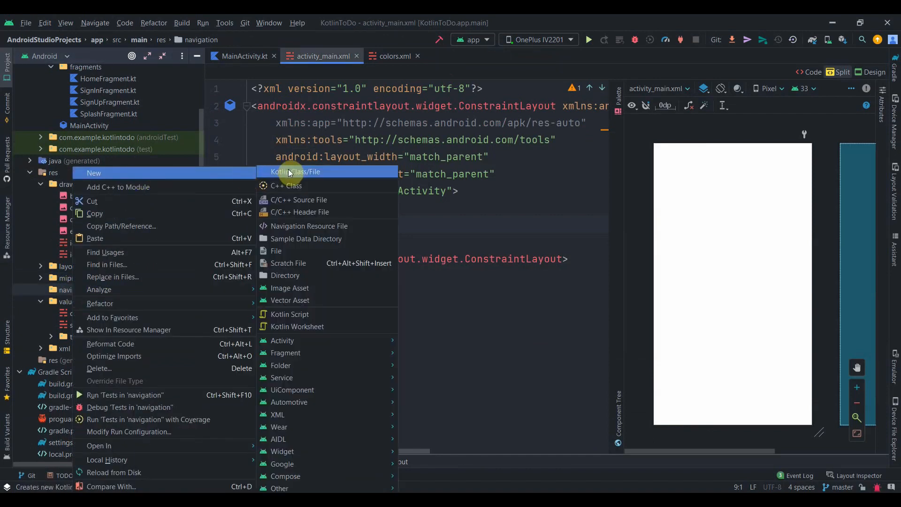
{"action": "left_click", "coordinate": [309, 226]}
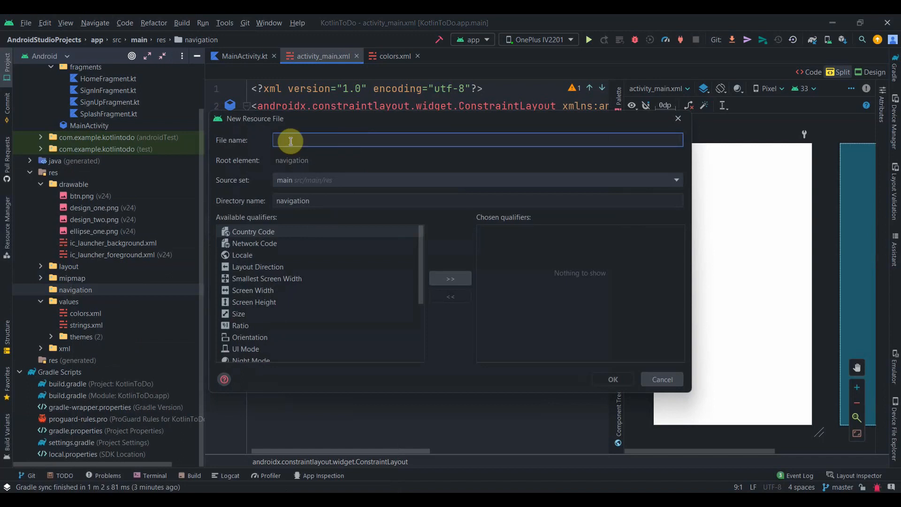
{"action": "type", "text": "nav_g"}
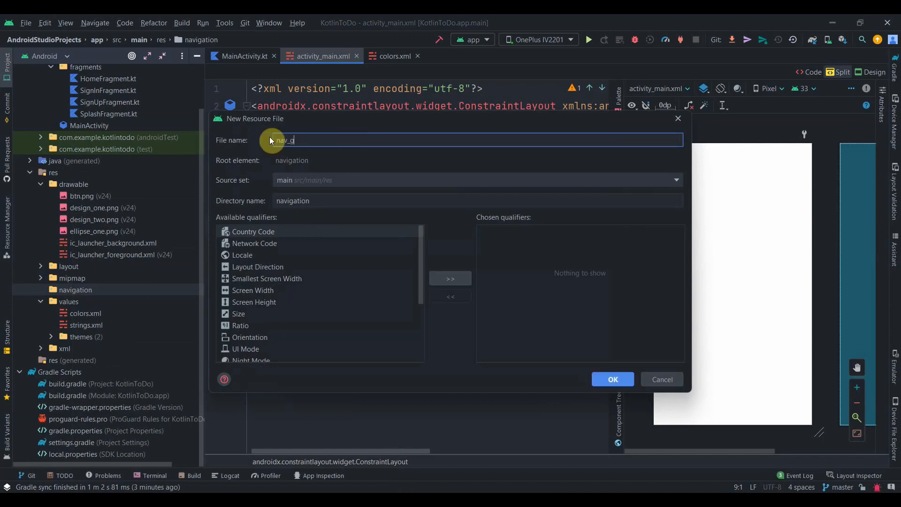
{"action": "type", "text": "raph"}
{"action": "key", "text": "Return"}
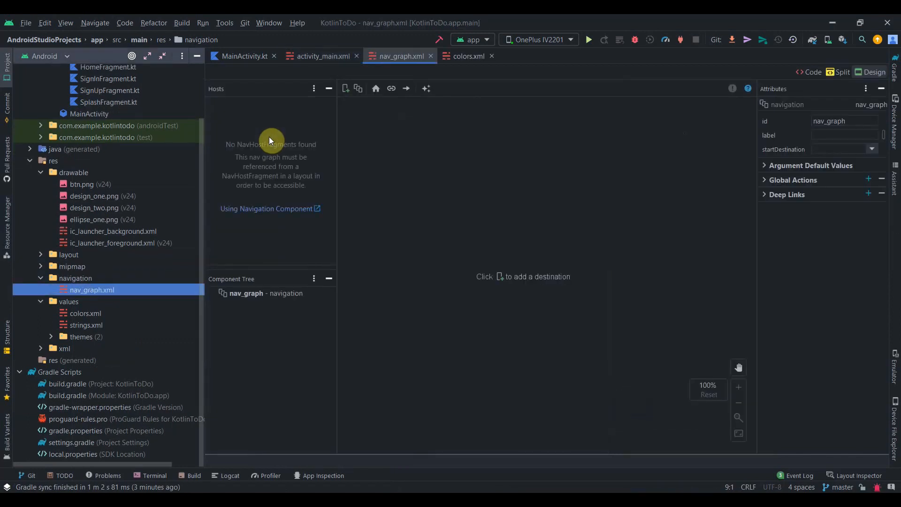
Add splashFragment and signInFragment destinations and arrange them left to right.
{"action": "left_click", "coordinate": [346, 93]}
{"action": "scroll", "coordinate": [354, 191], "scroll_direction": "down", "scroll_amount": 3}
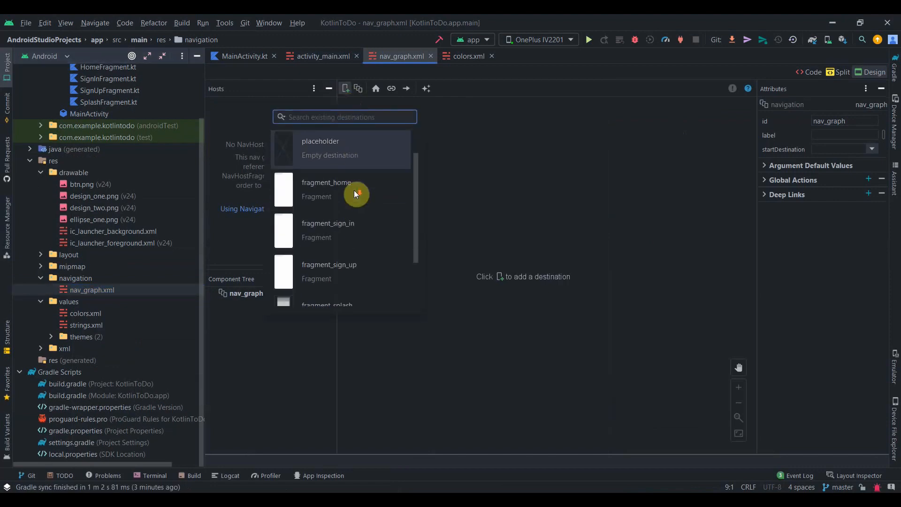
{"action": "left_click", "coordinate": [346, 279]}
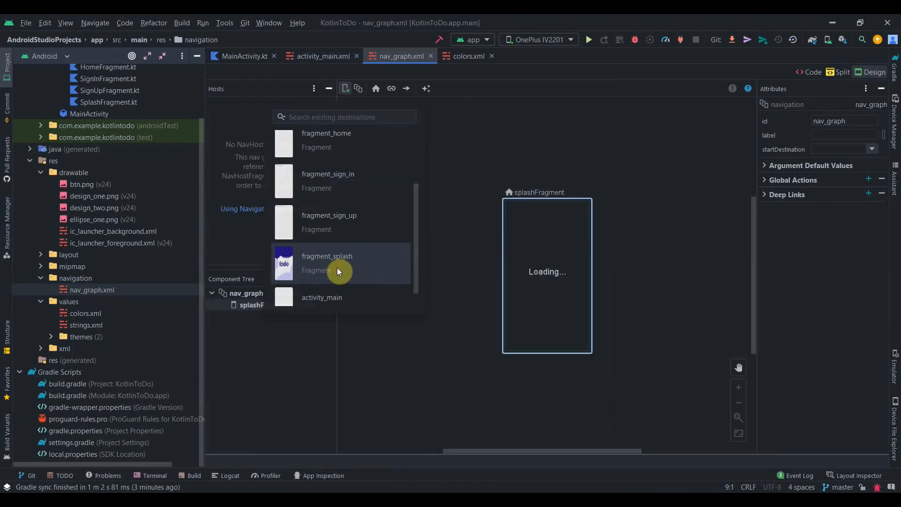
{"action": "left_click_drag", "start_coordinate": [518, 263], "coordinate": [384, 216]}
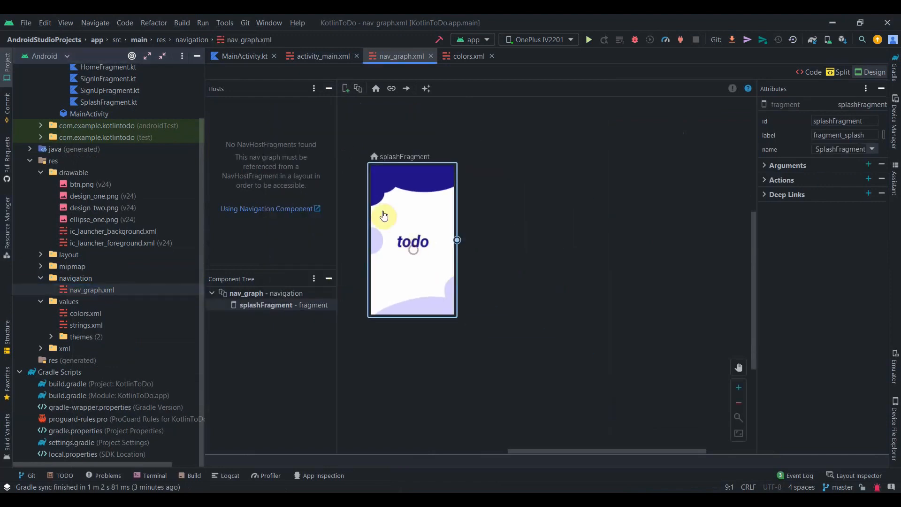
{"action": "left_click", "coordinate": [344, 89]}
{"action": "scroll", "coordinate": [344, 250], "scroll_direction": "down", "scroll_amount": 1}
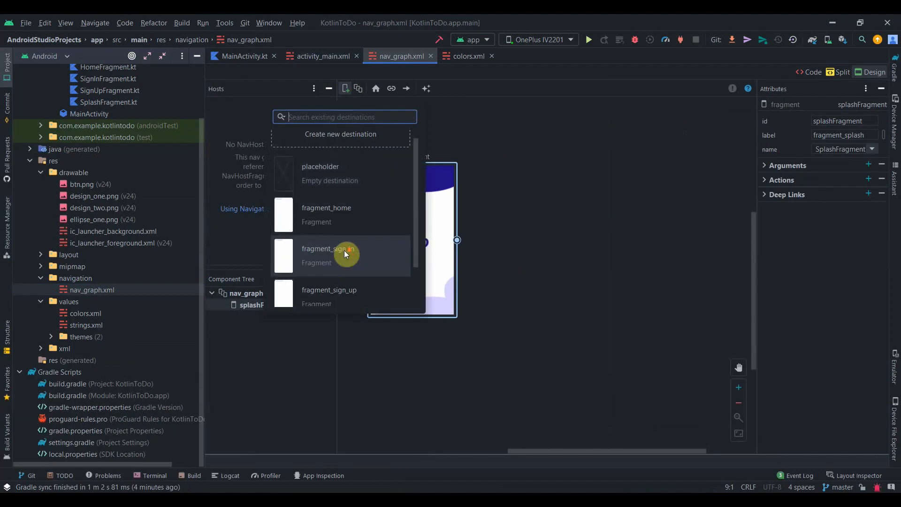
{"action": "left_click", "coordinate": [353, 231]}
{"action": "left_click_drag", "start_coordinate": [383, 216], "coordinate": [516, 226]}
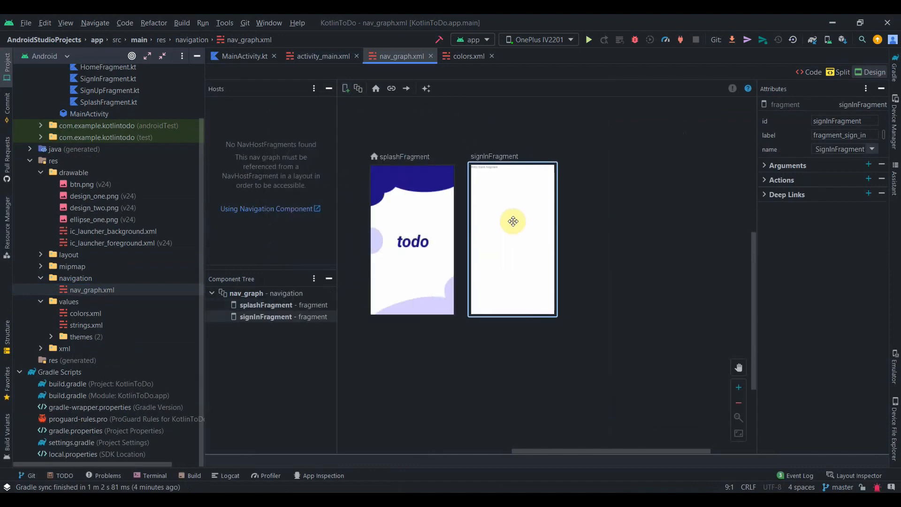
Add signUpFragment and homeFragment destinations, placing each to the right in the row.
{"action": "left_click", "coordinate": [345, 89]}
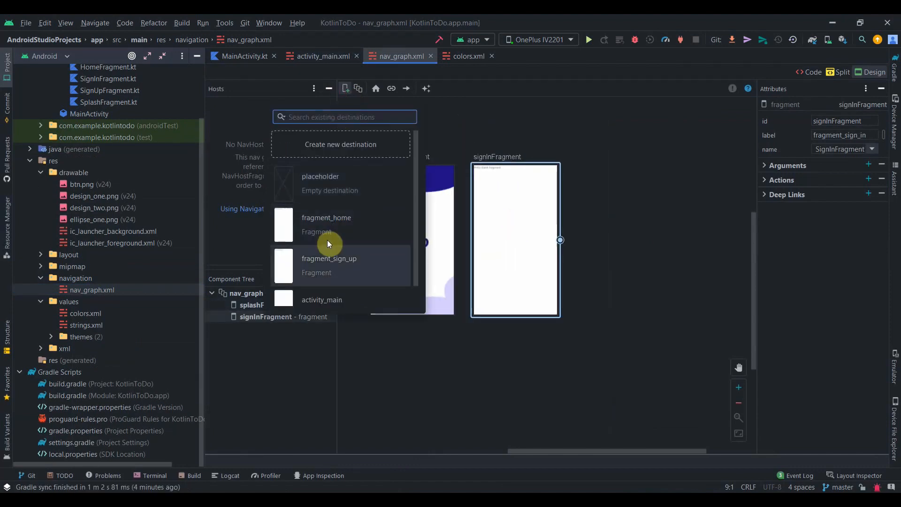
{"action": "left_click", "coordinate": [340, 268]}
{"action": "left_click_drag", "start_coordinate": [391, 196], "coordinate": [597, 233]}
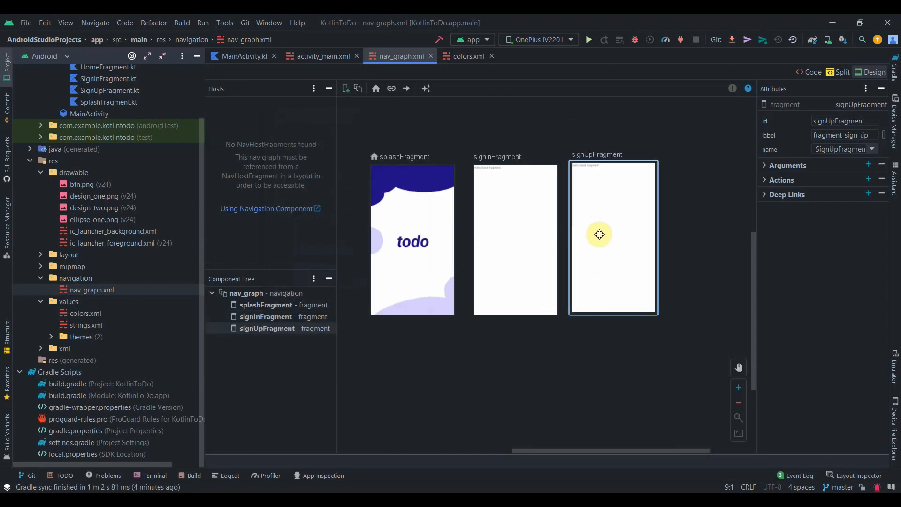
{"action": "left_click", "coordinate": [346, 88]}
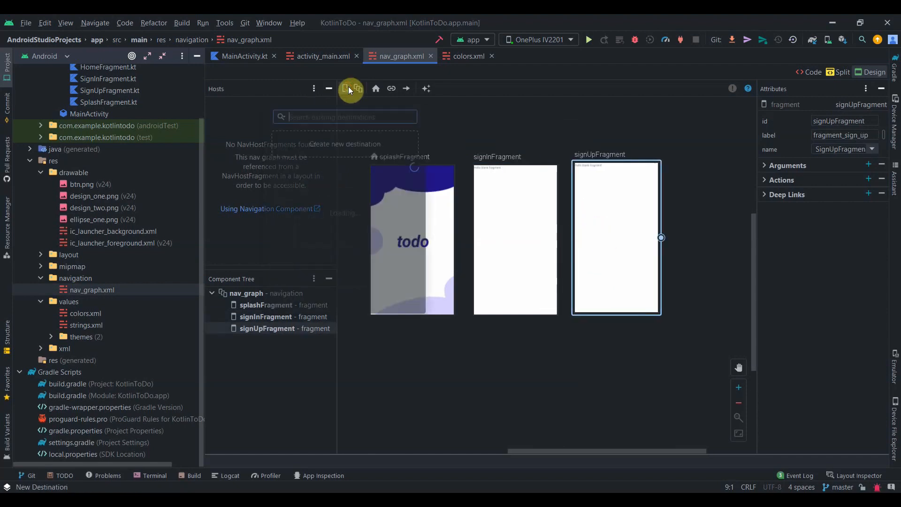
{"action": "left_click", "coordinate": [344, 223]}
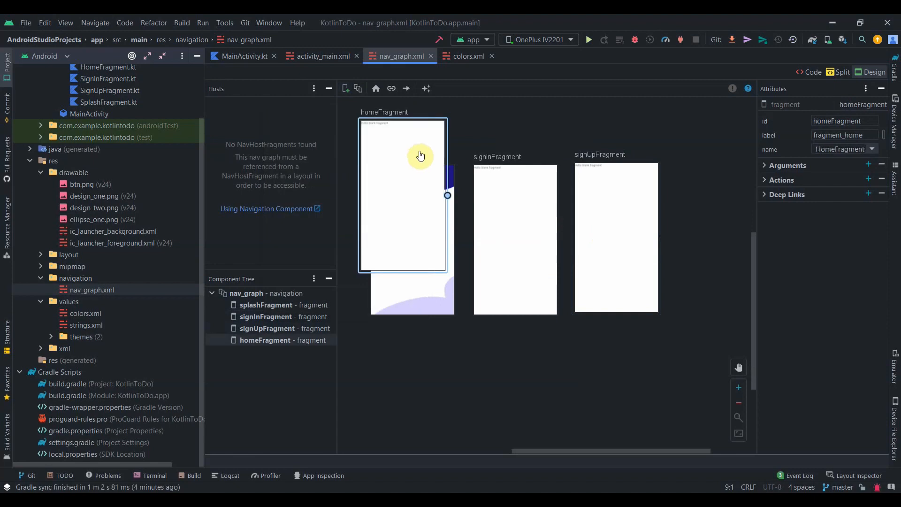
{"action": "left_click_drag", "start_coordinate": [420, 156], "coordinate": [704, 199]}
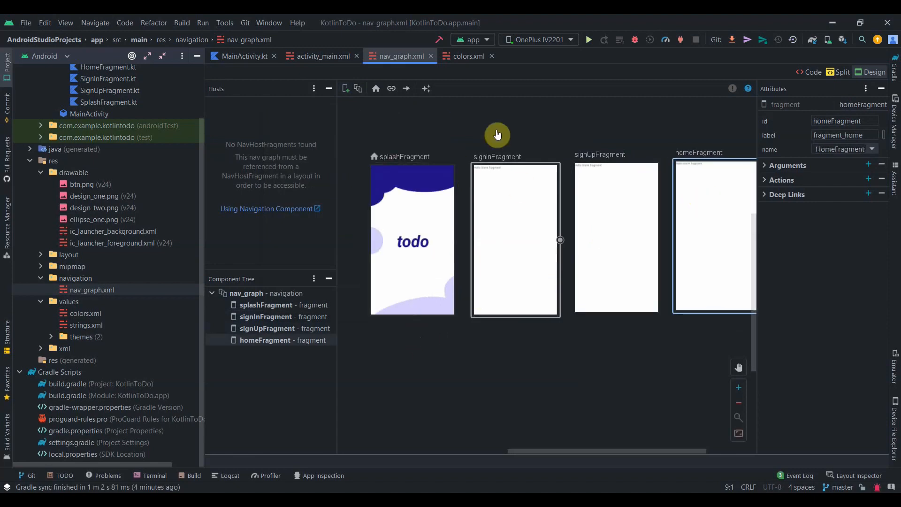
Select the splashFragment destination and collapse the Project panel to widen the editor.
{"action": "left_click", "coordinate": [411, 240]}
{"action": "left_click", "coordinate": [467, 255]}
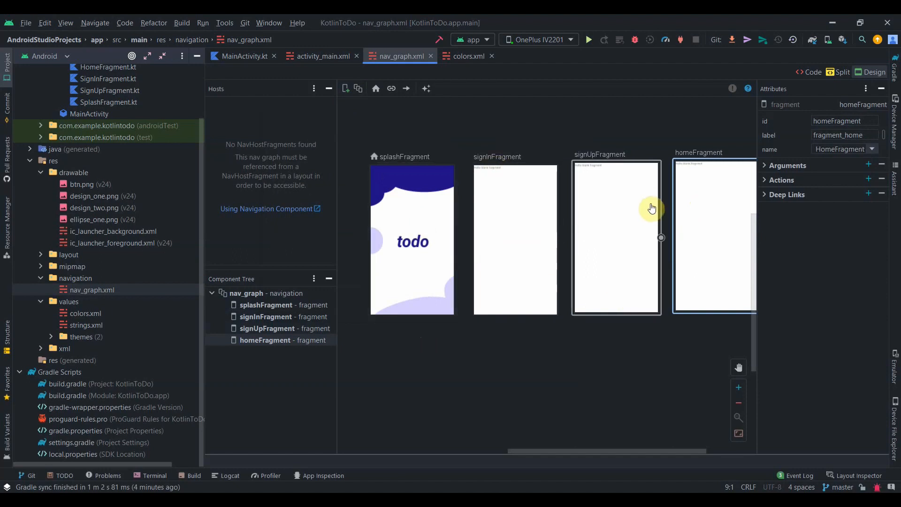
{"action": "left_click", "coordinate": [6, 74]}
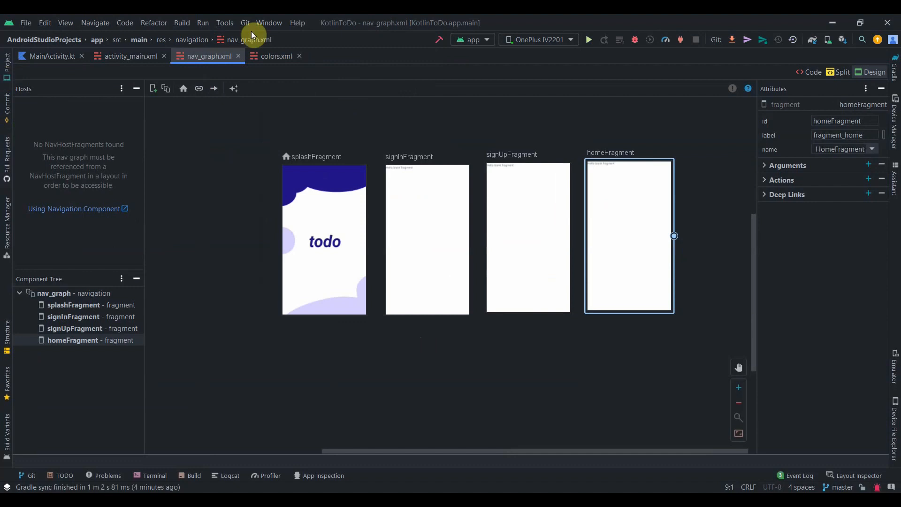
Close nav_graph.xml, then copy the FragmentContainerView NavHostFragment example from the Navigation docs.
{"action": "left_click", "coordinate": [237, 55]}
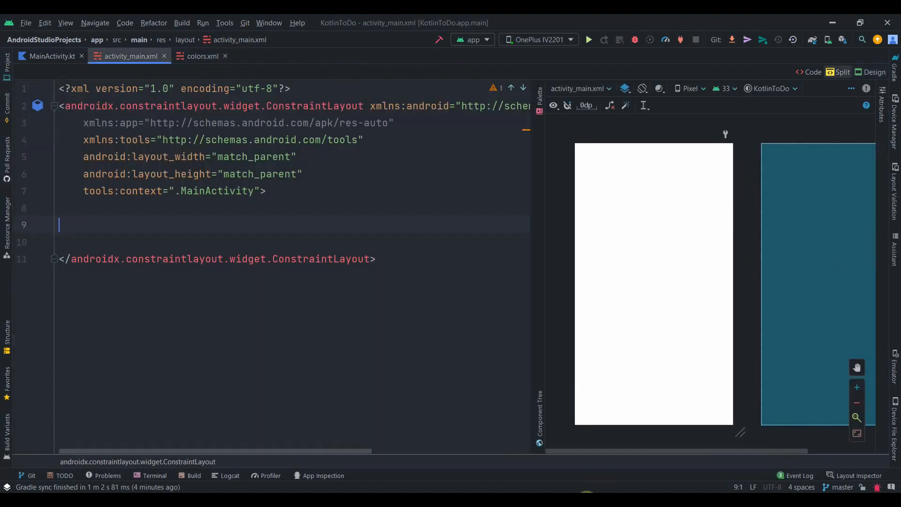
{"action": "key", "text": "alt+Tab"}
{"action": "left_click", "coordinate": [331, 25]}
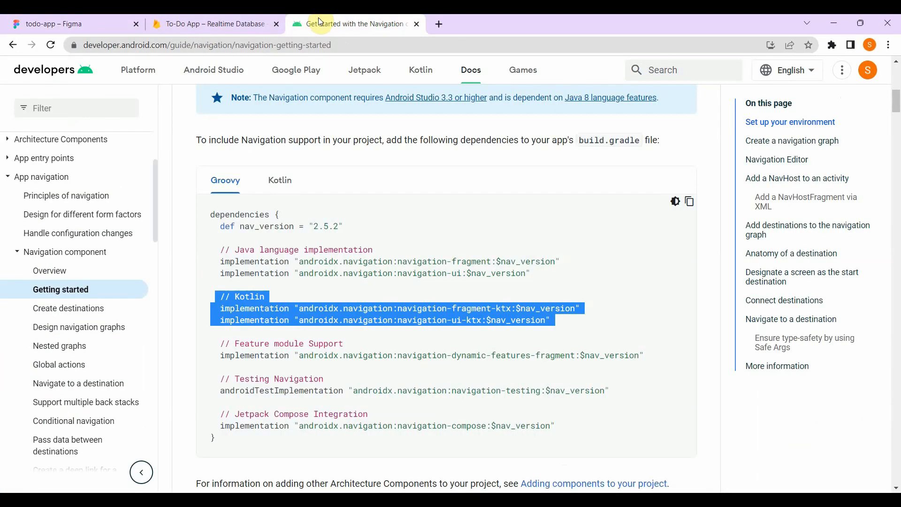
{"action": "scroll", "coordinate": [355, 188], "scroll_direction": "down", "scroll_amount": 5}
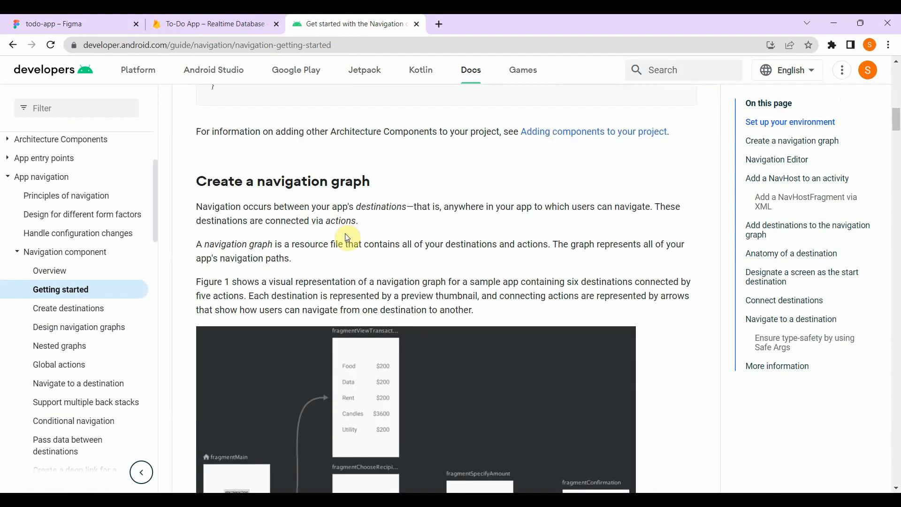
{"action": "scroll", "coordinate": [373, 177], "scroll_direction": "down", "scroll_amount": 5}
{"action": "scroll", "coordinate": [380, 268], "scroll_direction": "down", "scroll_amount": 5}
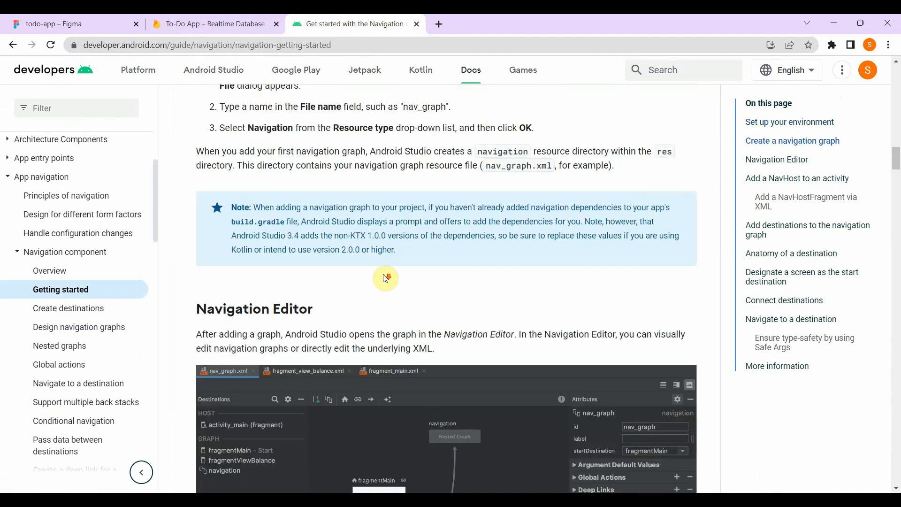
{"action": "scroll", "coordinate": [386, 276], "scroll_direction": "down", "scroll_amount": 3}
{"action": "scroll", "coordinate": [387, 277], "scroll_direction": "down", "scroll_amount": 5}
{"action": "scroll", "coordinate": [386, 277], "scroll_direction": "down", "scroll_amount": 4}
{"action": "scroll", "coordinate": [386, 277], "scroll_direction": "down", "scroll_amount": 3}
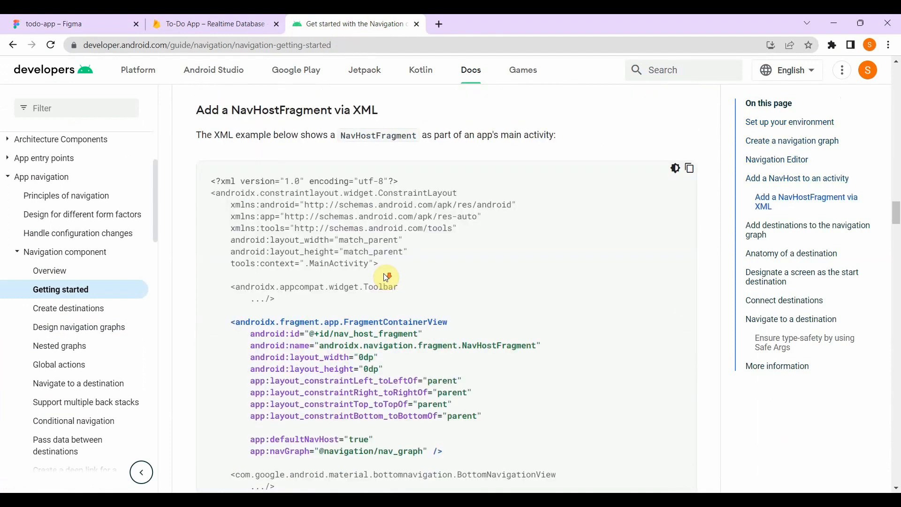
{"action": "scroll", "coordinate": [386, 277], "scroll_direction": "down", "scroll_amount": 3}
{"action": "left_click_drag", "start_coordinate": [444, 276], "coordinate": [231, 146]}
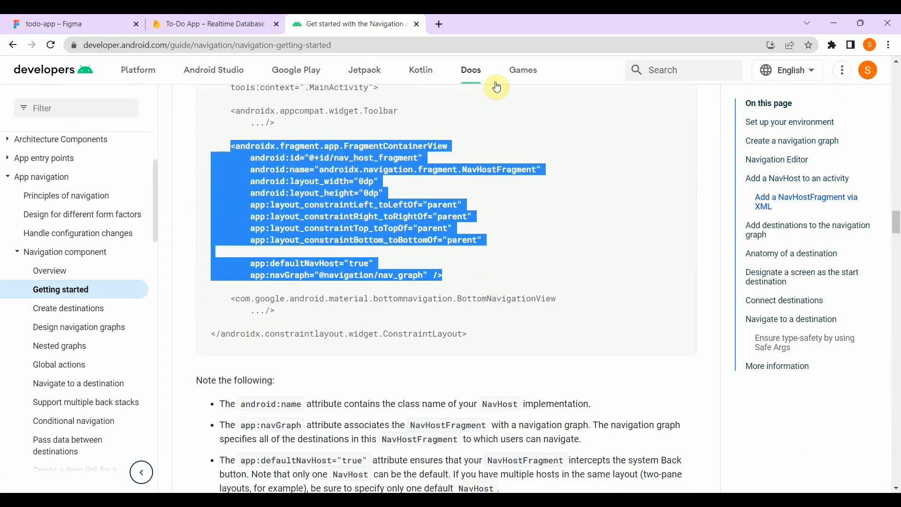
{"action": "key", "text": "ctrl+c"}
{"action": "left_click", "coordinate": [836, 18]}
Paste the NavHostFragment snippet into activity_main line 9, rename FragmentContainerView to fragment, remove the blank line.
{"action": "left_click", "coordinate": [294, 218]}
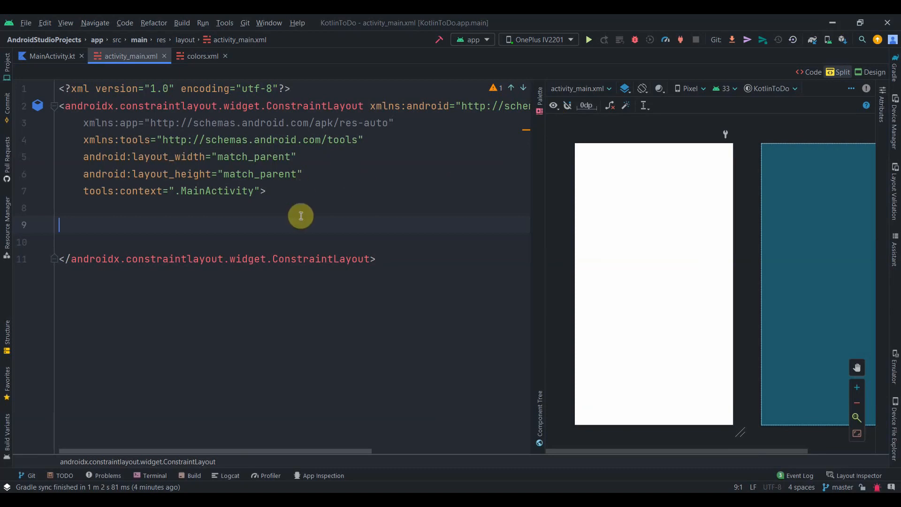
{"action": "key", "text": "ctrl+v"}
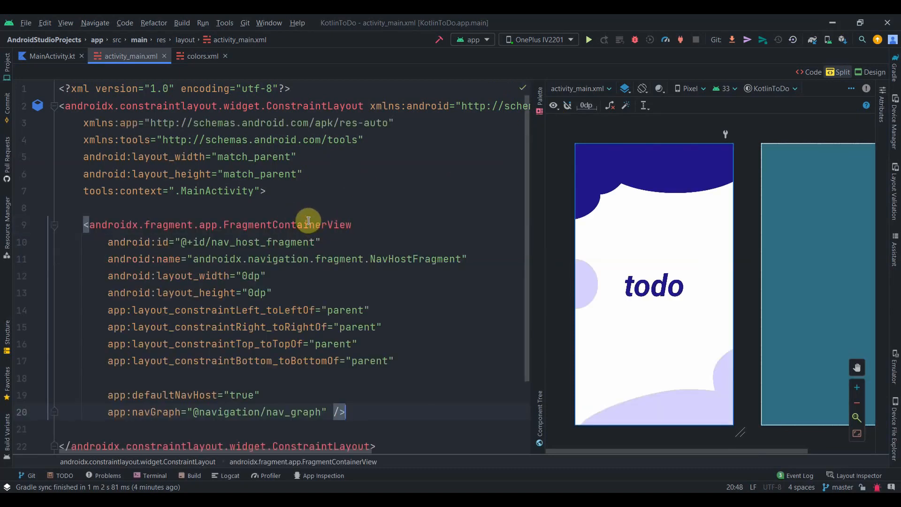
{"action": "left_click_drag", "start_coordinate": [354, 225], "coordinate": [95, 225]}
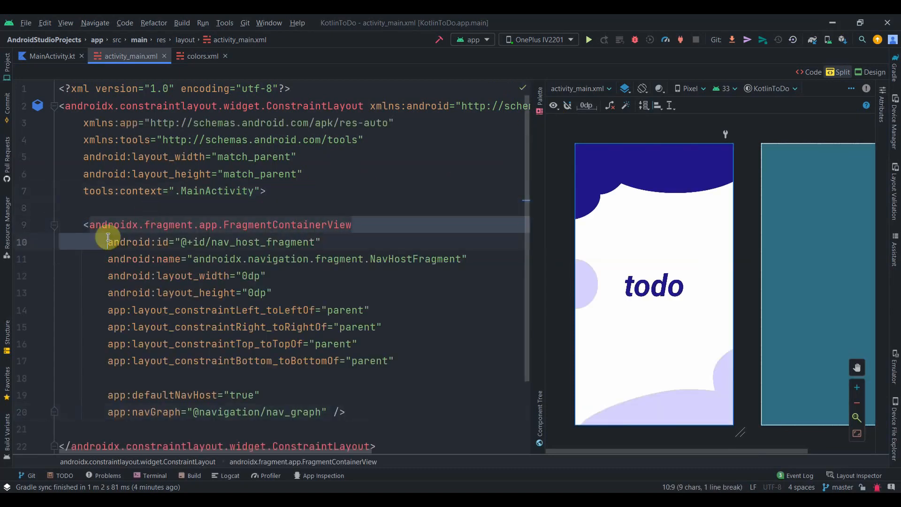
{"action": "type", "text": "fragment"}
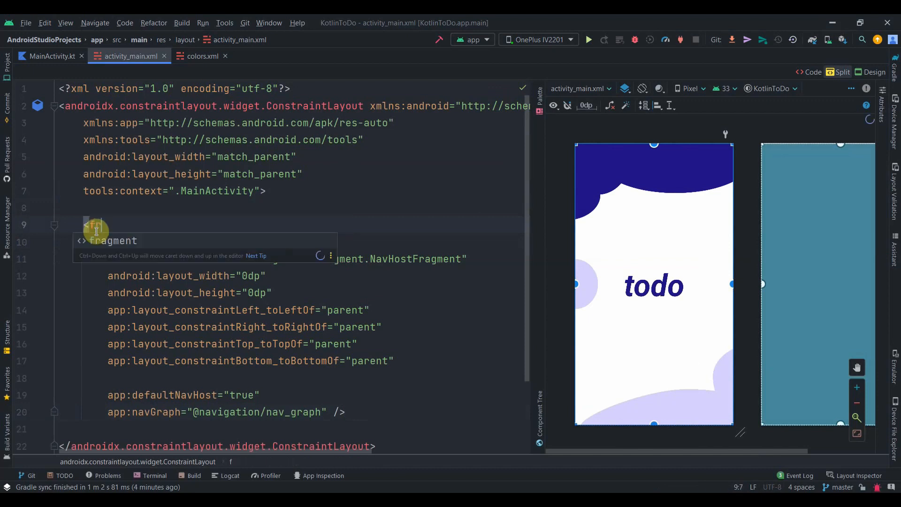
{"action": "key", "text": "Escape"}
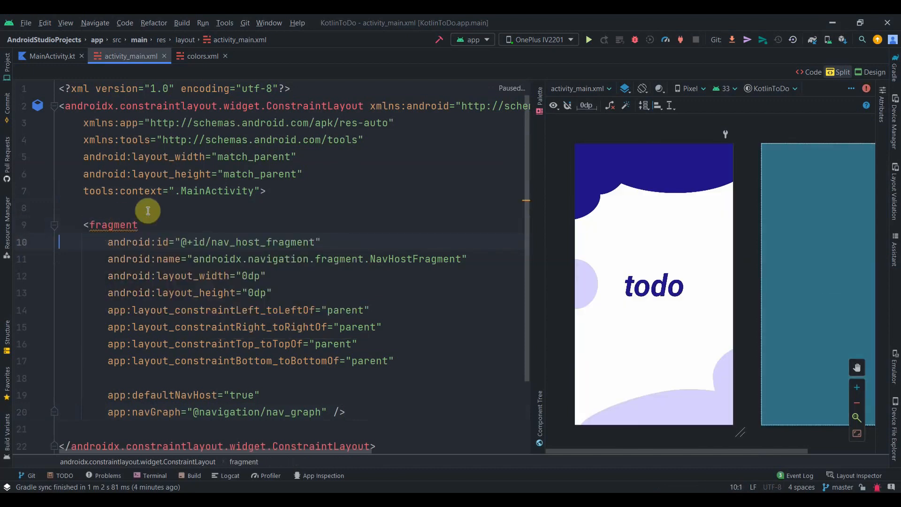
{"action": "left_click", "coordinate": [208, 378]}
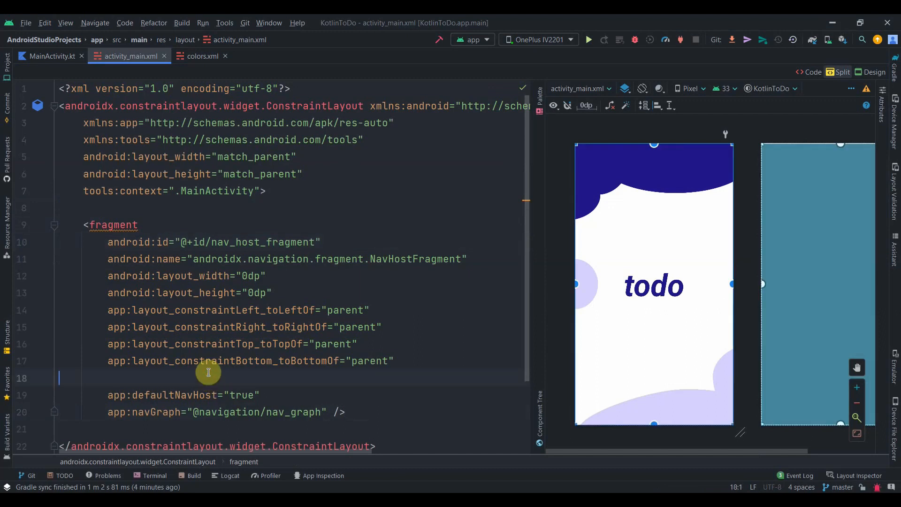
{"action": "key", "text": "BackSpace"}
Compare the fragment's name and width attributes against the docs, then open nav_graph.xml to check its host.
{"action": "left_click", "coordinate": [493, 258]}
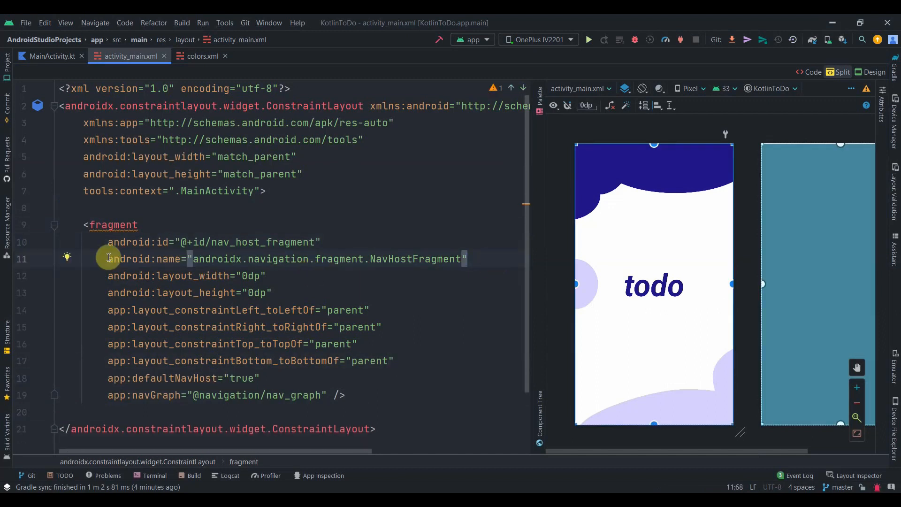
{"action": "left_click_drag", "start_coordinate": [98, 259], "coordinate": [464, 275]}
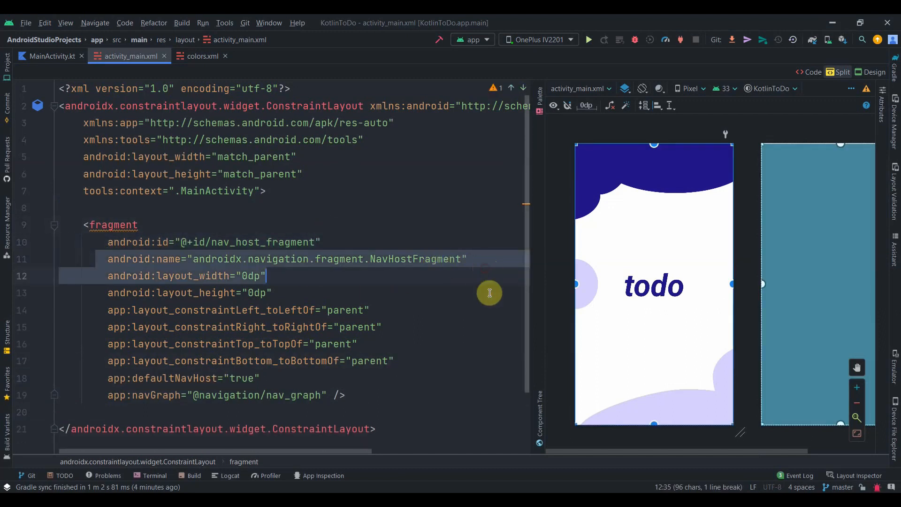
{"action": "key", "text": "alt+Tab"}
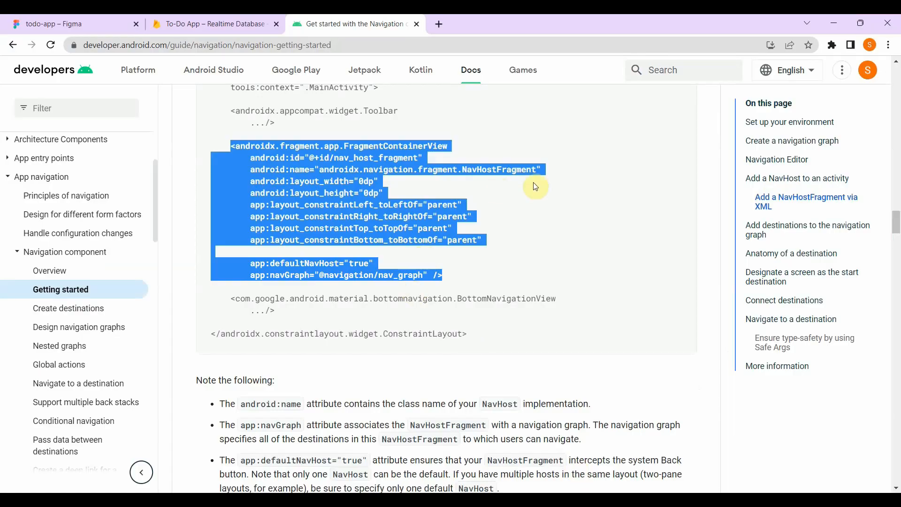
{"action": "left_click", "coordinate": [521, 183]}
{"action": "key", "text": "alt+Tab"}
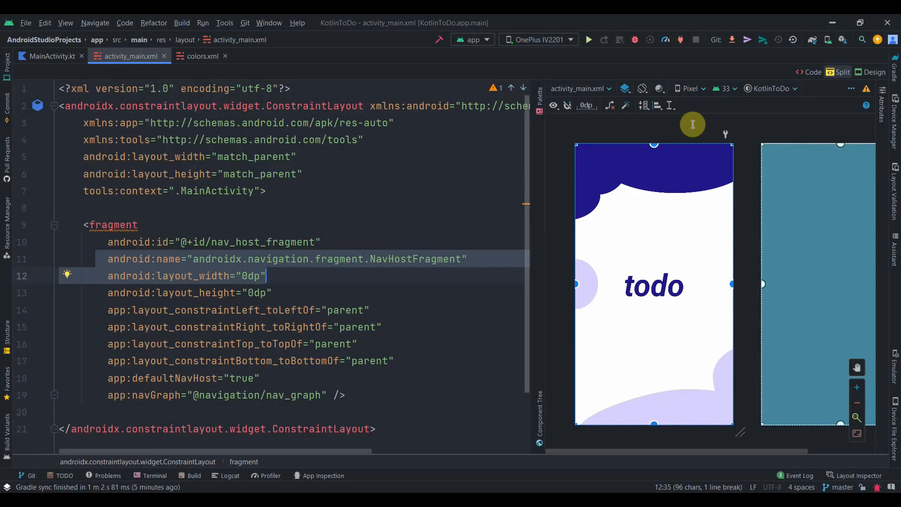
{"action": "left_click", "coordinate": [182, 395]}
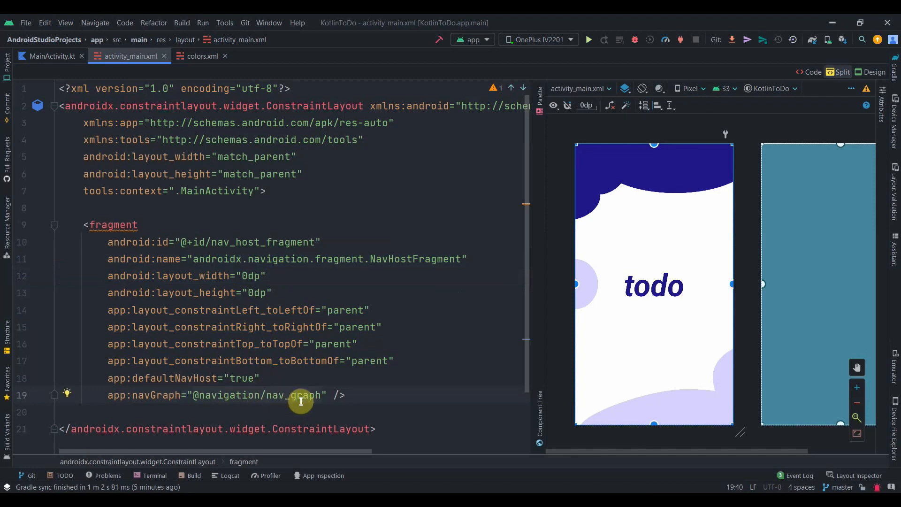
{"action": "left_click", "coordinate": [301, 395], "text": "ctrl"}
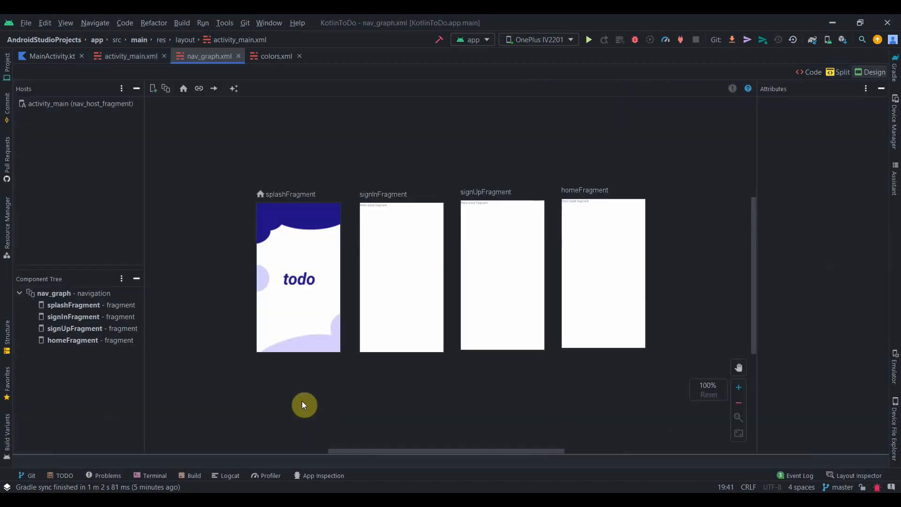
Close nav_graph.xml, glance at MainActivity.kt, and return to activity_main.xml showing the splash preview.
{"action": "left_click", "coordinate": [241, 56]}
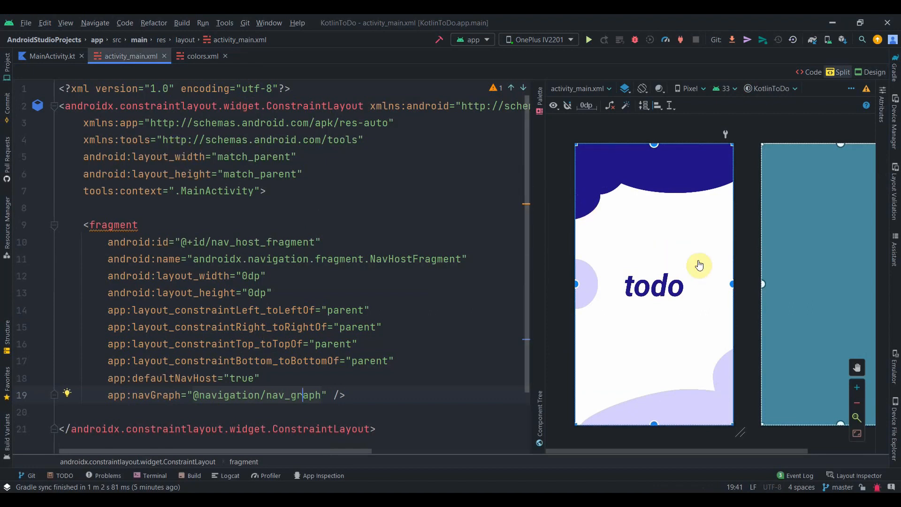
{"action": "left_click", "coordinate": [54, 56]}
{"action": "left_click", "coordinate": [120, 55]}
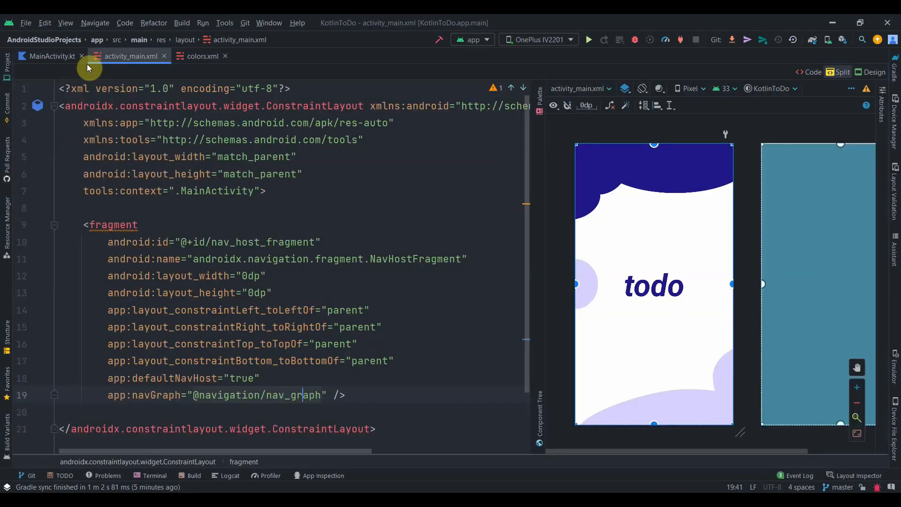